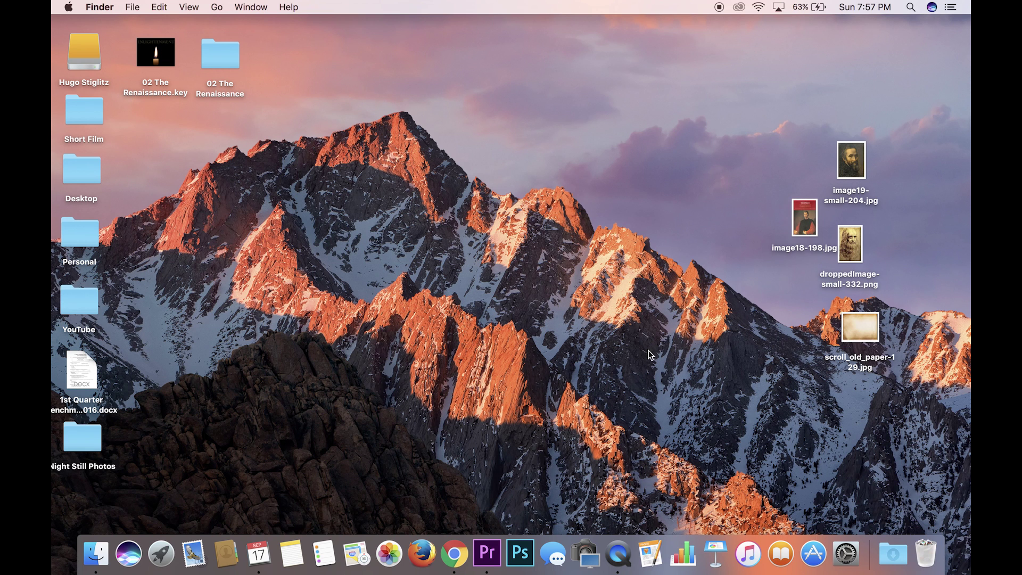
Step: Launch Keynote, start a Black-theme presentation, and delete the title and subtitle placeholders from slide 1
{"action": "left_click", "coordinate": [721, 553]}
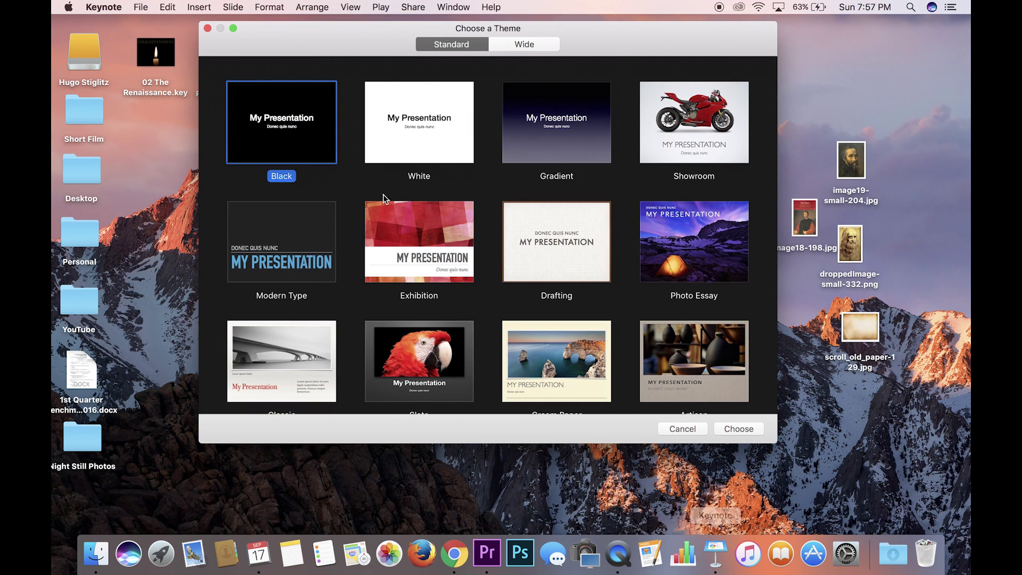
{"action": "double_click", "coordinate": [296, 128]}
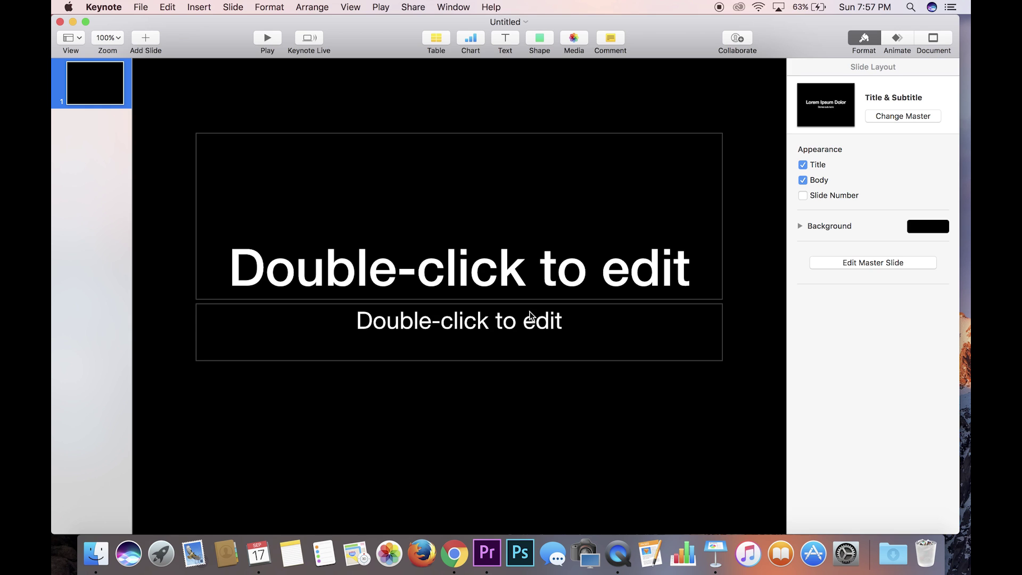
{"action": "scroll", "coordinate": [470, 297], "scroll_direction": "down", "scroll_amount": 3}
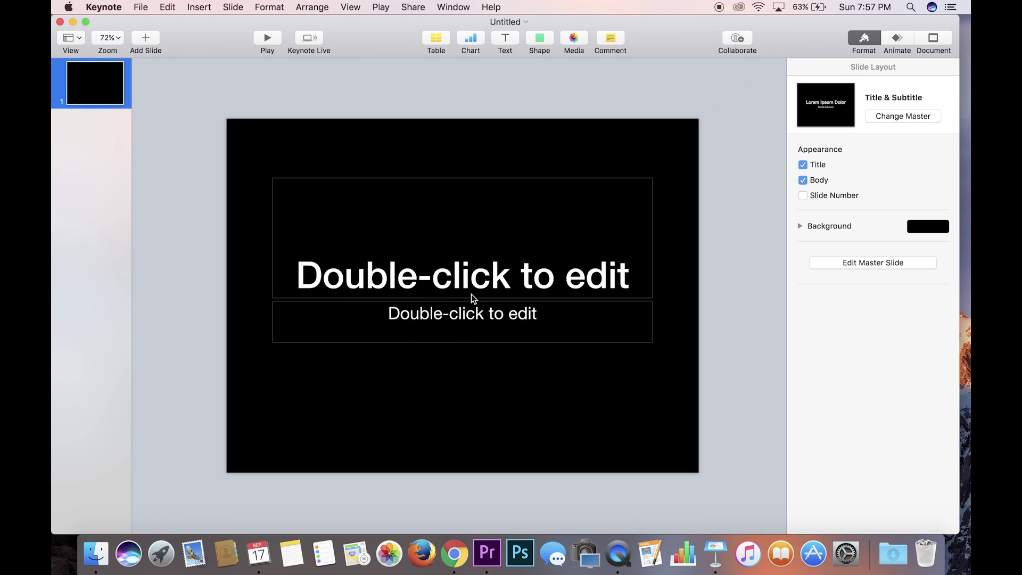
{"action": "left_click_drag", "start_coordinate": [643, 395], "coordinate": [506, 258]}
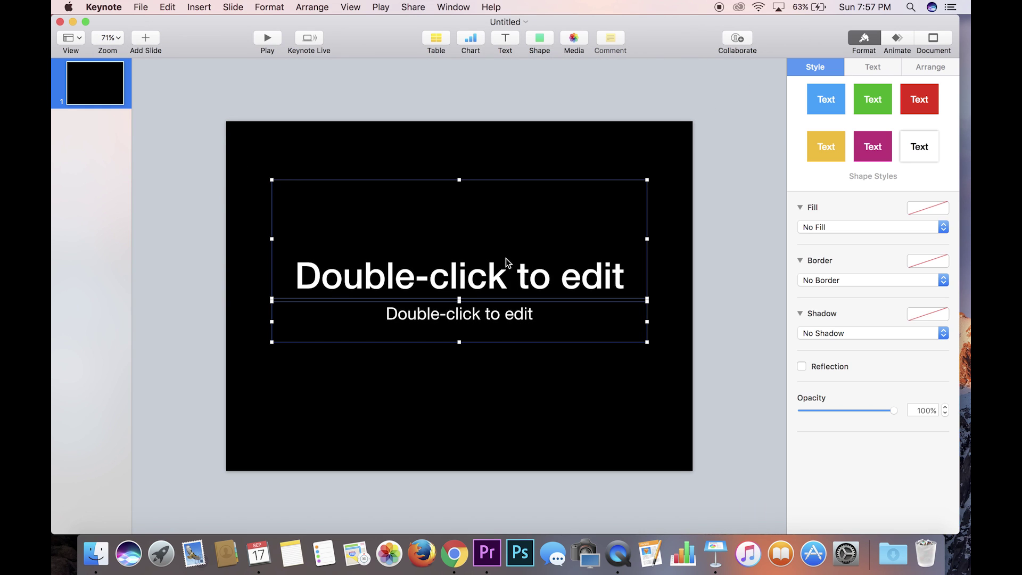
{"action": "key", "text": "Delete"}
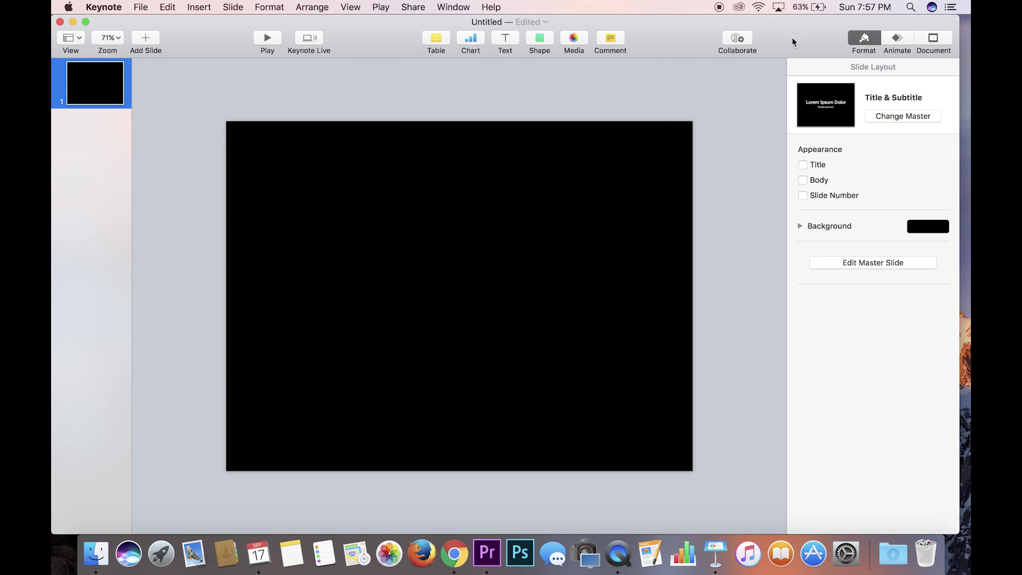
Step: Drop scroll_old_paper-129.jpg from the desktop onto the slide
{"action": "left_click_drag", "start_coordinate": [793, 37], "coordinate": [607, 13]}
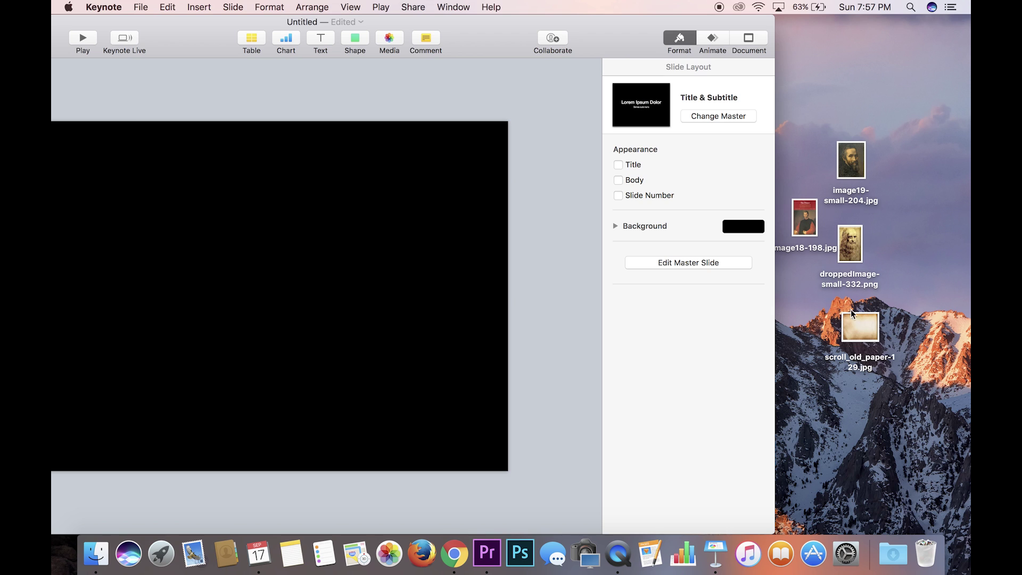
{"action": "left_click_drag", "start_coordinate": [858, 323], "coordinate": [264, 203]}
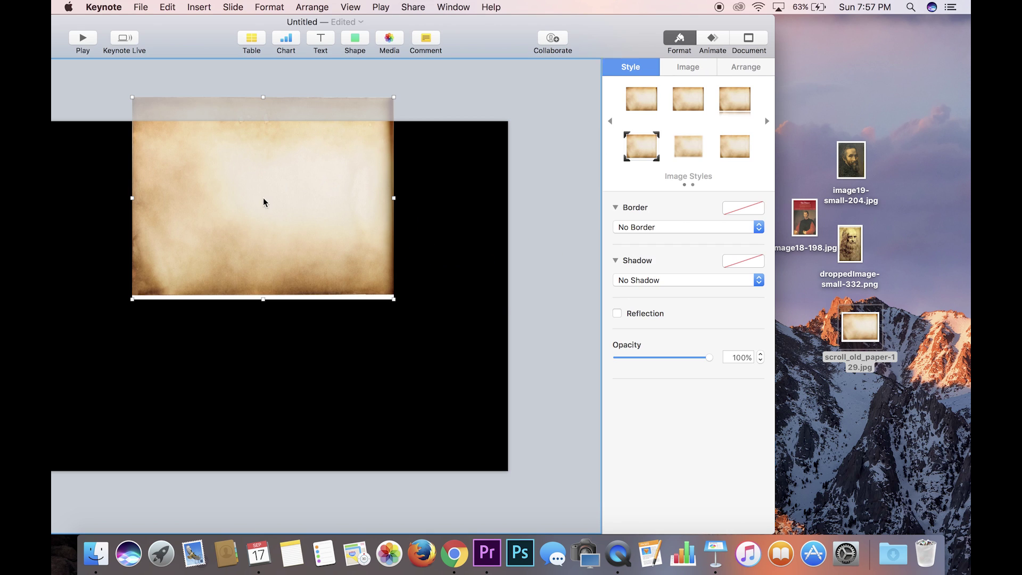
{"action": "left_click_drag", "start_coordinate": [496, 41], "coordinate": [671, 37]}
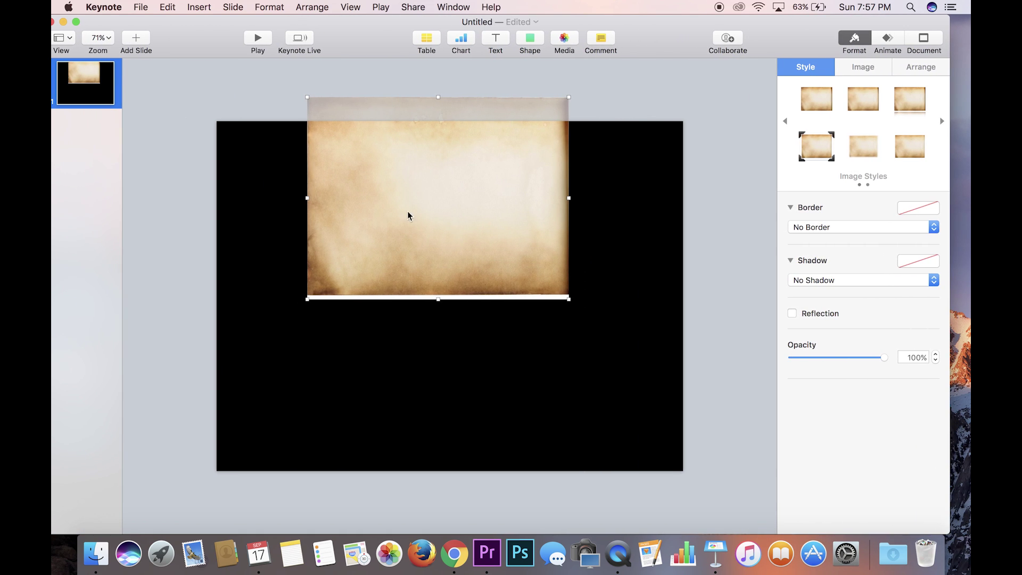
Step: Move the parchment image to the top-left corner and enlarge it to cover the slide edge to edge
{"action": "left_click_drag", "start_coordinate": [436, 209], "coordinate": [345, 233]}
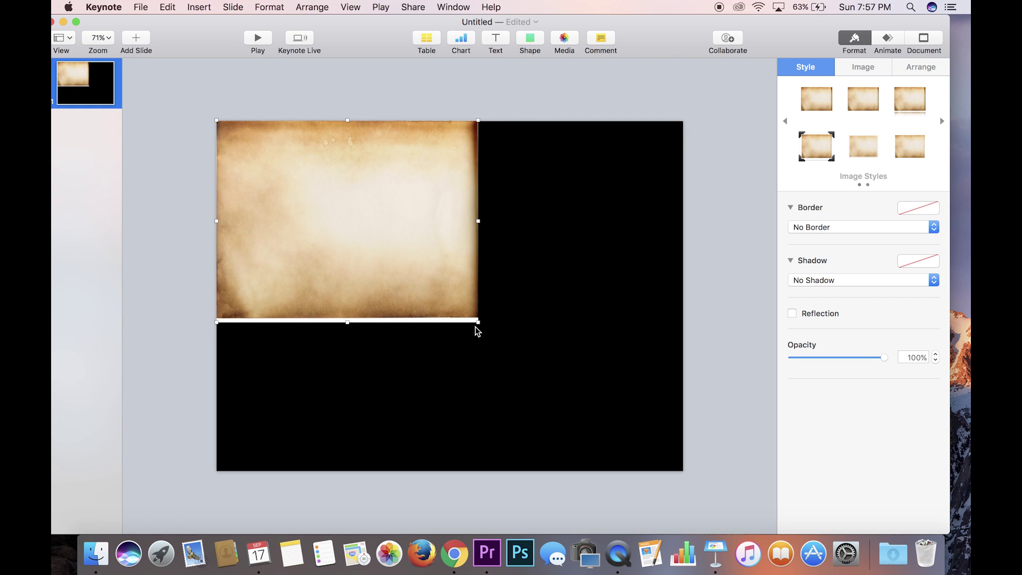
{"action": "left_click_drag", "start_coordinate": [477, 322], "coordinate": [683, 475]}
{"action": "left_click_drag", "start_coordinate": [634, 445], "coordinate": [638, 446]}
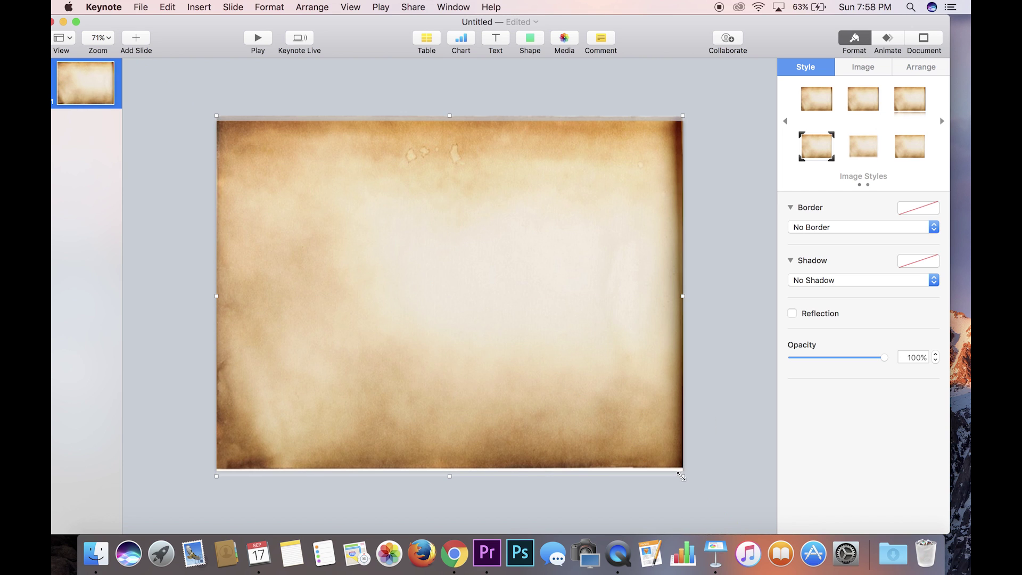
{"action": "left_click_drag", "start_coordinate": [682, 476], "coordinate": [685, 475]}
{"action": "left_click_drag", "start_coordinate": [616, 417], "coordinate": [612, 418]}
{"action": "left_click_drag", "start_coordinate": [768, 16], "coordinate": [559, 17]}
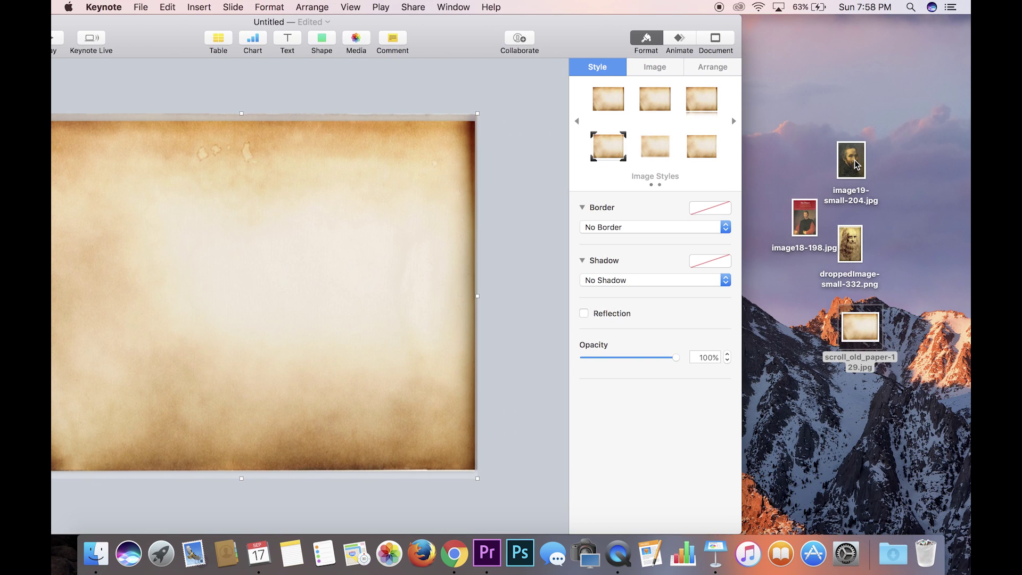
Step: Drop image19-small-204.jpg, image18-198.jpg and droppedImage-small-332.png from the desktop onto the slide
{"action": "left_click_drag", "start_coordinate": [855, 164], "coordinate": [324, 133]}
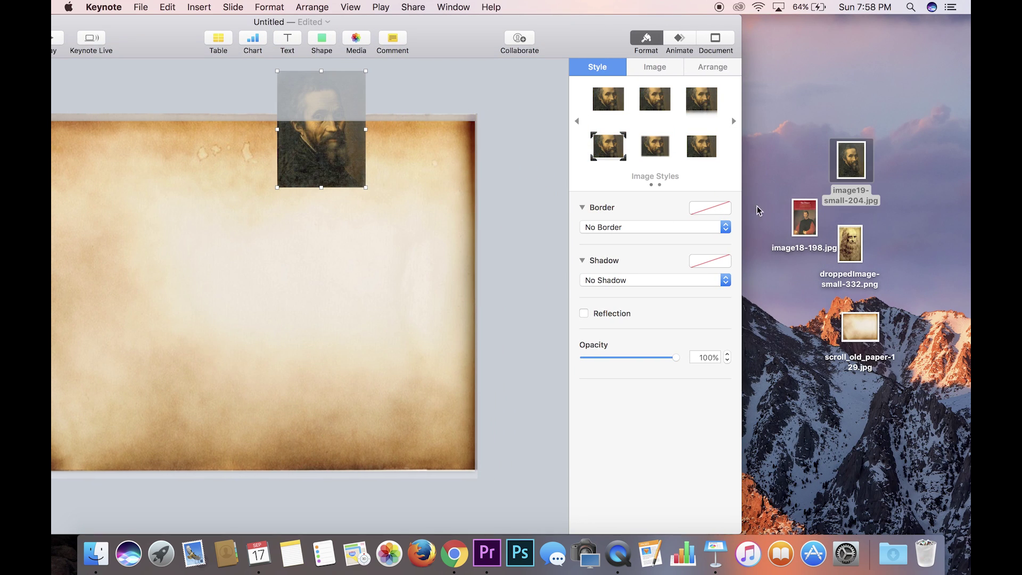
{"action": "left_click_drag", "start_coordinate": [808, 222], "coordinate": [342, 276]}
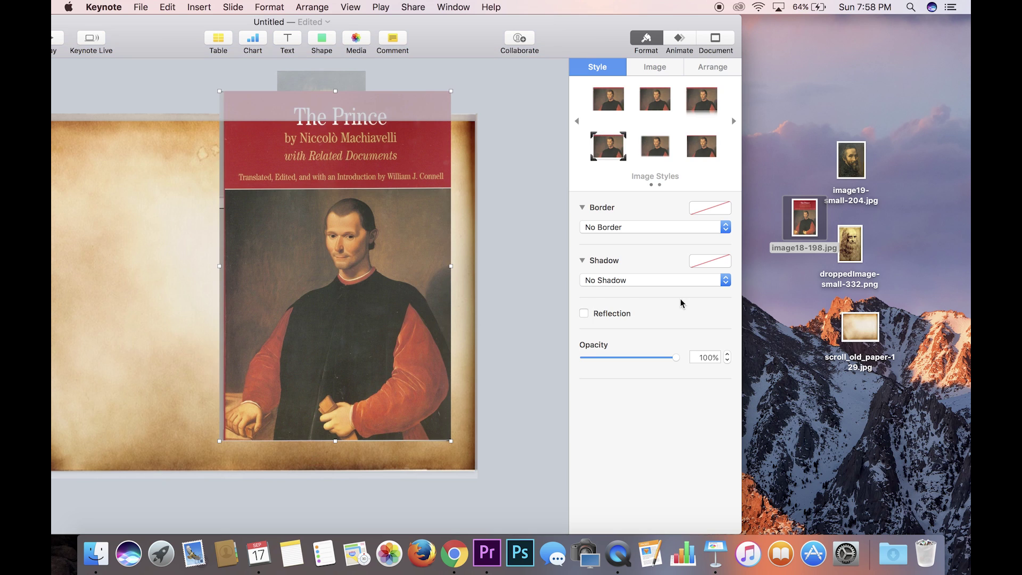
{"action": "left_click_drag", "start_coordinate": [851, 243], "coordinate": [185, 278]}
{"action": "left_click_drag", "start_coordinate": [464, 36], "coordinate": [675, 41]}
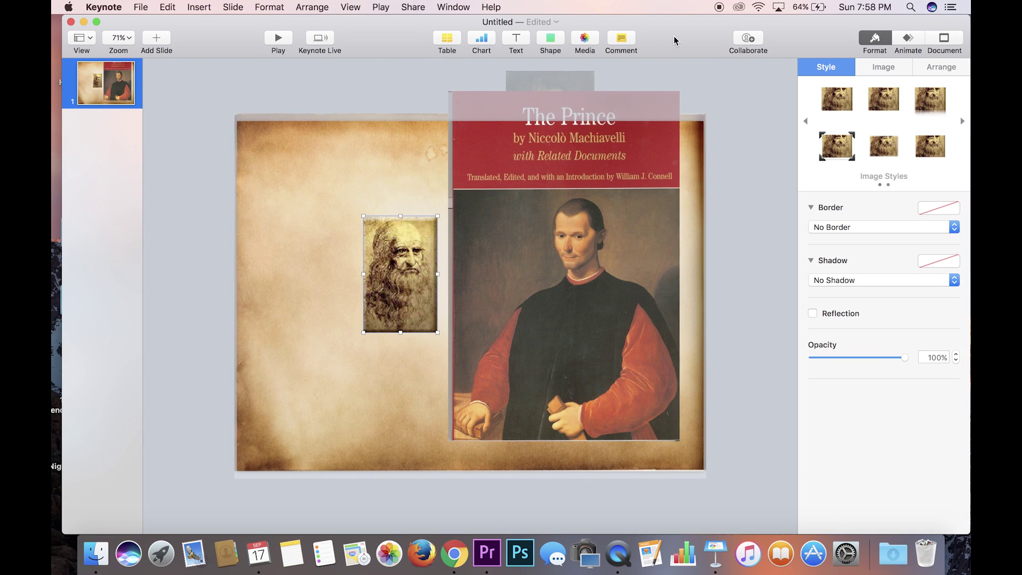
Step: Arrange the portraits in a row: sketch left, shrunken Prince cover centre, dark portrait right
{"action": "left_click_drag", "start_coordinate": [403, 253], "coordinate": [342, 219]}
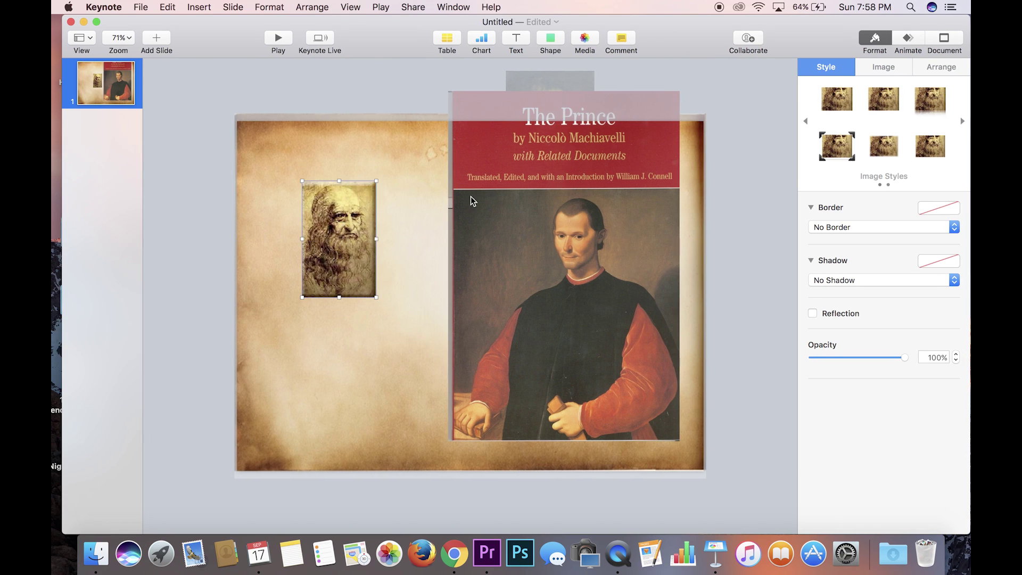
{"action": "left_click", "coordinate": [550, 175]}
{"action": "left_click_drag", "start_coordinate": [550, 175], "coordinate": [524, 219]}
{"action": "left_click_drag", "start_coordinate": [655, 139], "coordinate": [554, 292]}
{"action": "left_click_drag", "start_coordinate": [499, 360], "coordinate": [472, 226]}
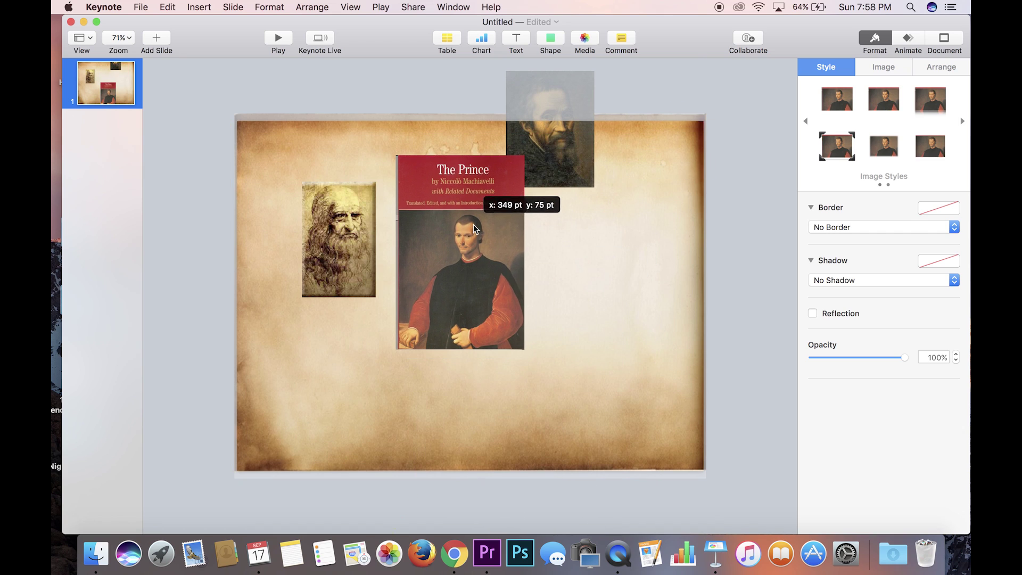
{"action": "left_click_drag", "start_coordinate": [554, 171], "coordinate": [616, 301]}
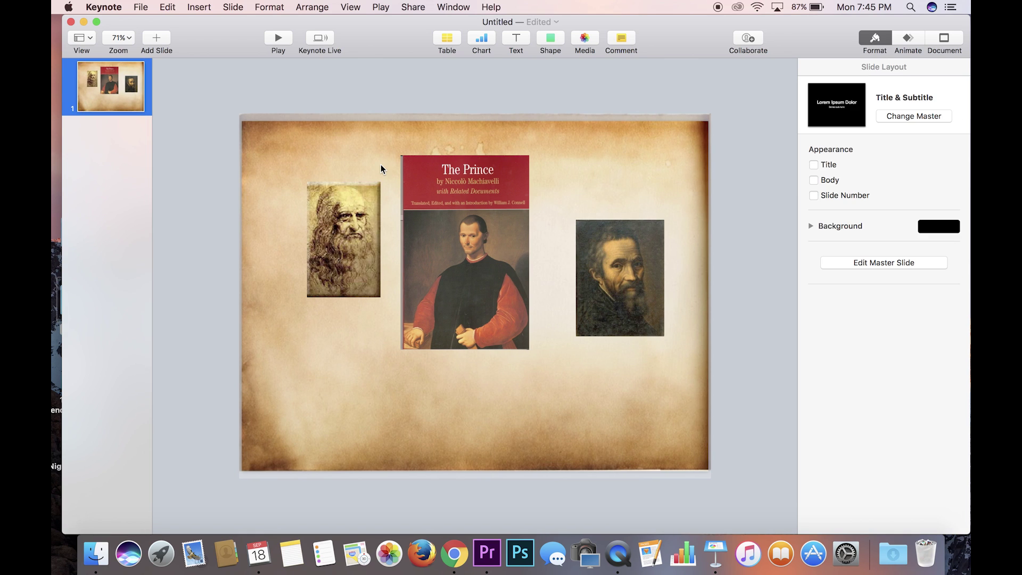
Step: Crop The Prince cover with Edit Mask, removing the title and trimming the edges to the painted figure
{"action": "left_click", "coordinate": [447, 208]}
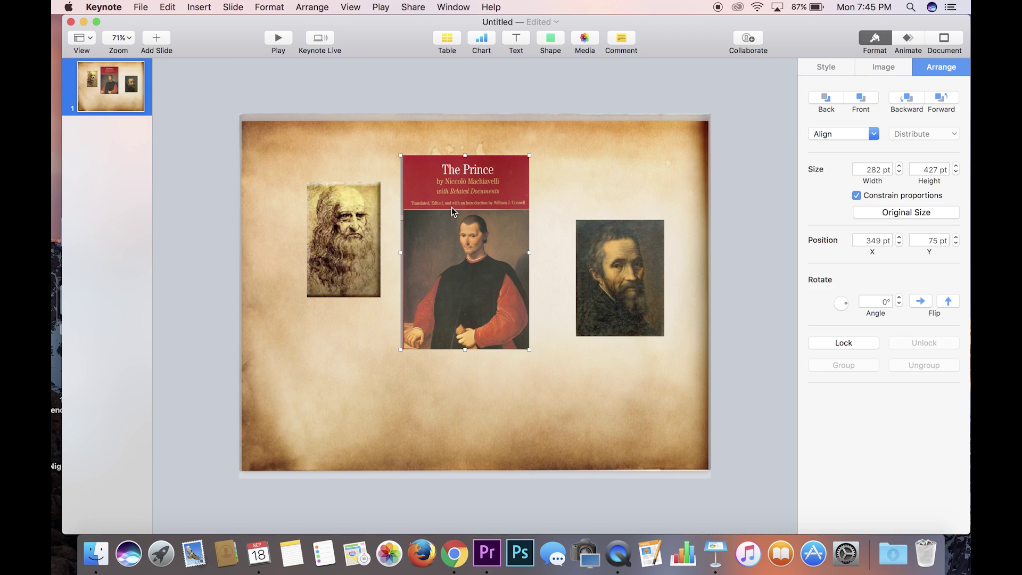
{"action": "left_click", "coordinate": [886, 68]}
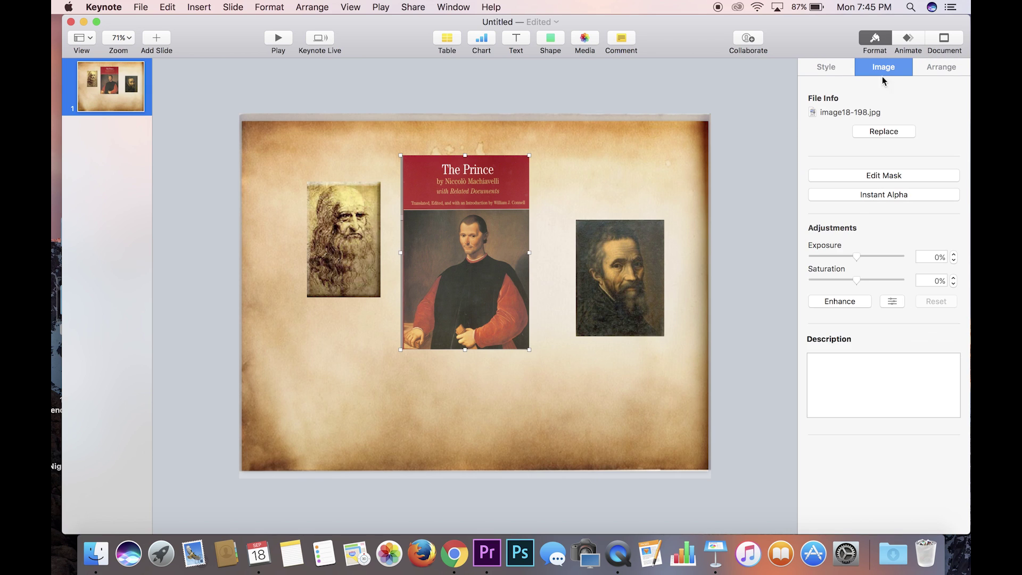
{"action": "left_click", "coordinate": [877, 178]}
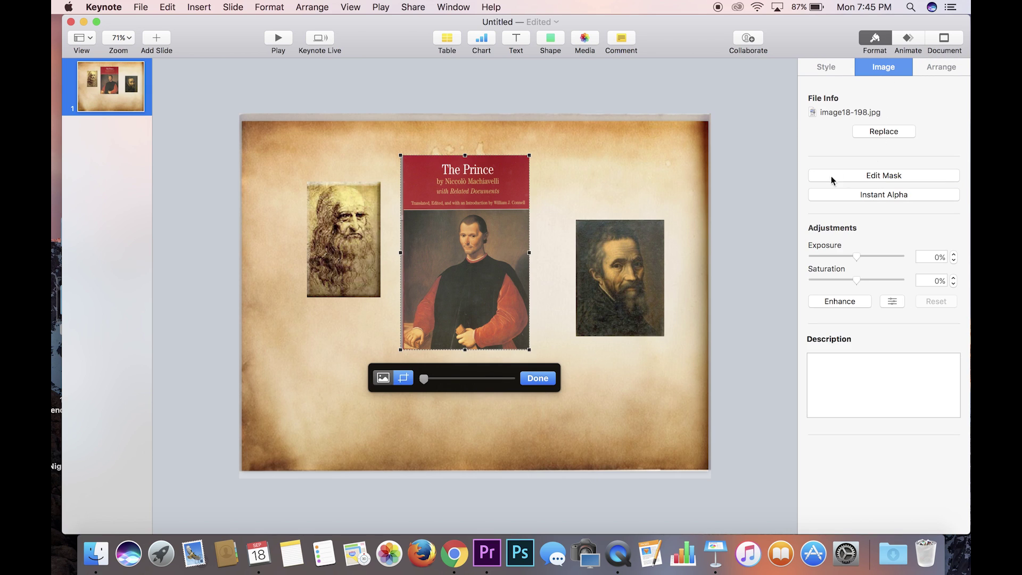
{"action": "left_click_drag", "start_coordinate": [466, 155], "coordinate": [468, 211]}
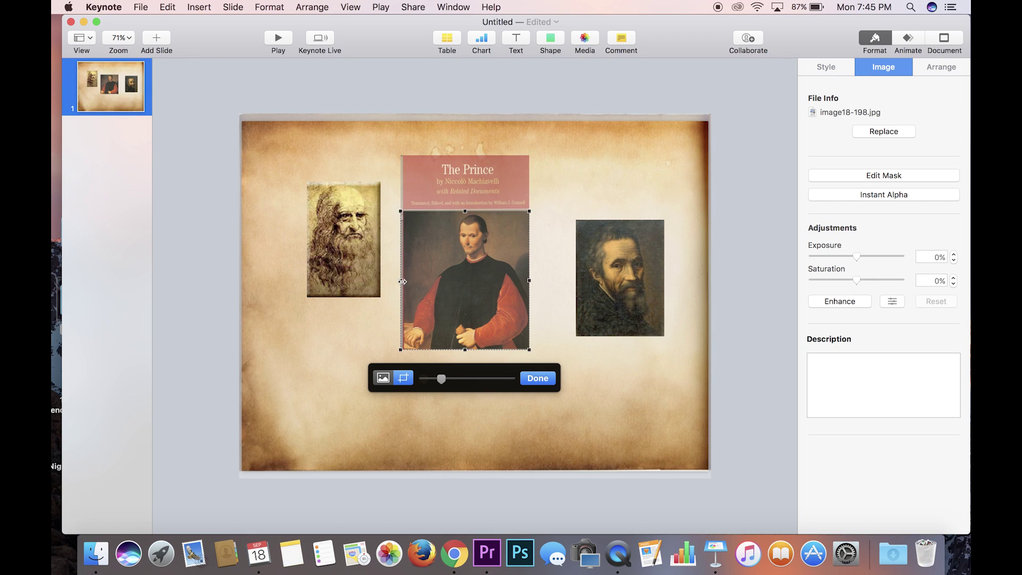
{"action": "left_click_drag", "start_coordinate": [401, 280], "coordinate": [411, 280]}
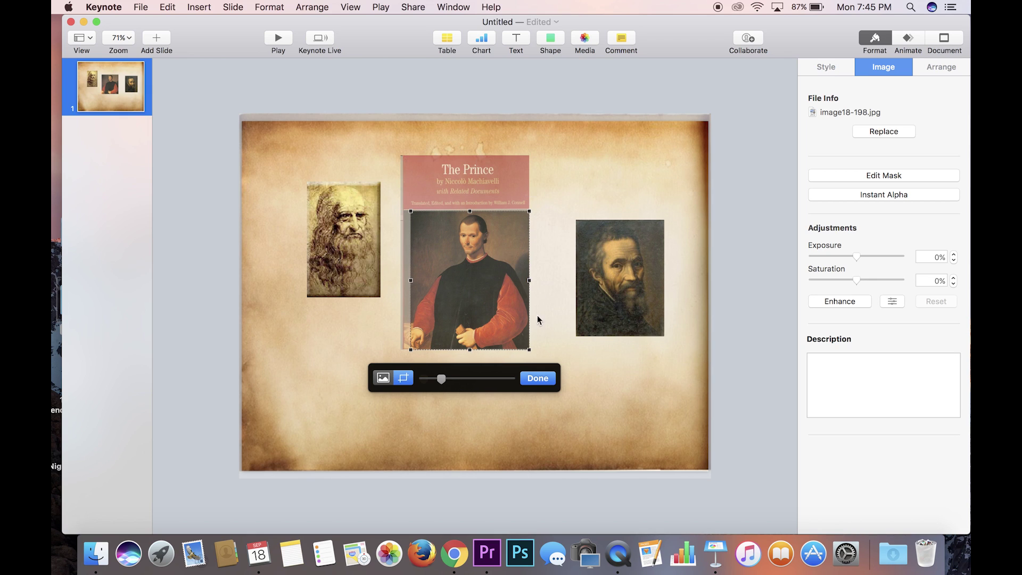
{"action": "left_click_drag", "start_coordinate": [526, 347], "coordinate": [525, 338]}
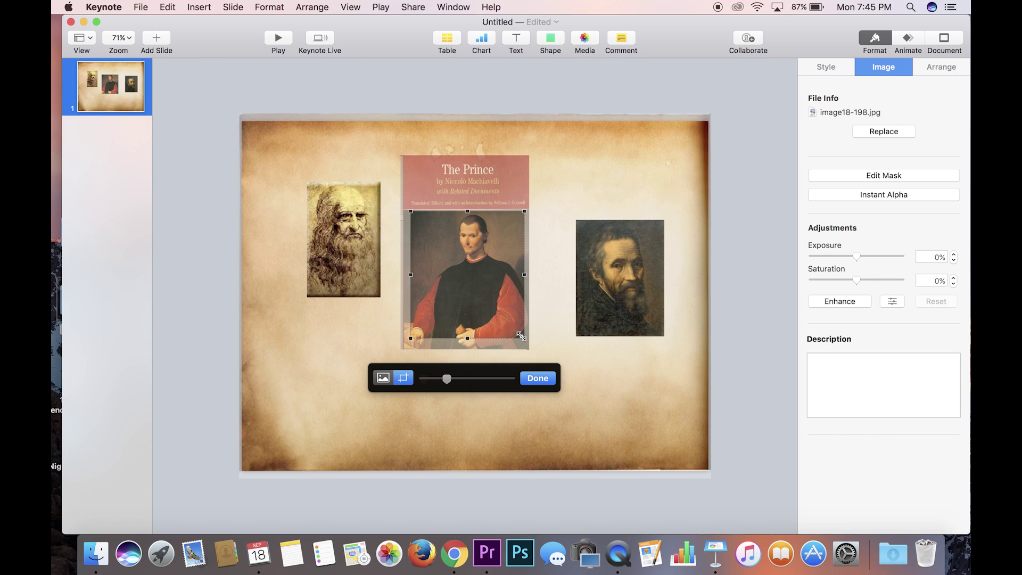
{"action": "left_click_drag", "start_coordinate": [411, 211], "coordinate": [421, 214]}
{"action": "left_click", "coordinate": [536, 380]}
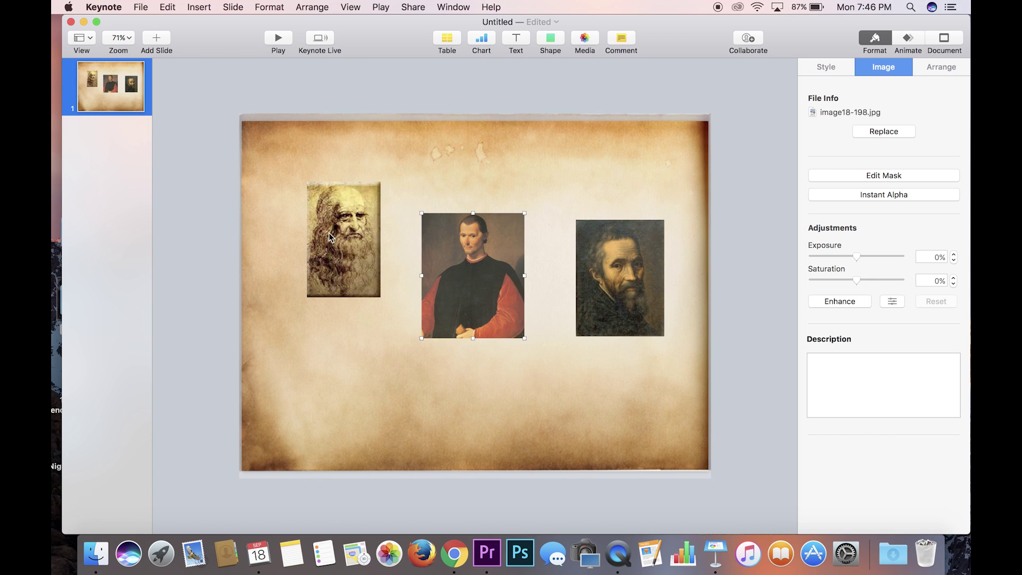
Step: Trim the top and bottom of the sketched portrait and move it lower and left
{"action": "left_click", "coordinate": [329, 232]}
{"action": "left_click", "coordinate": [887, 178]}
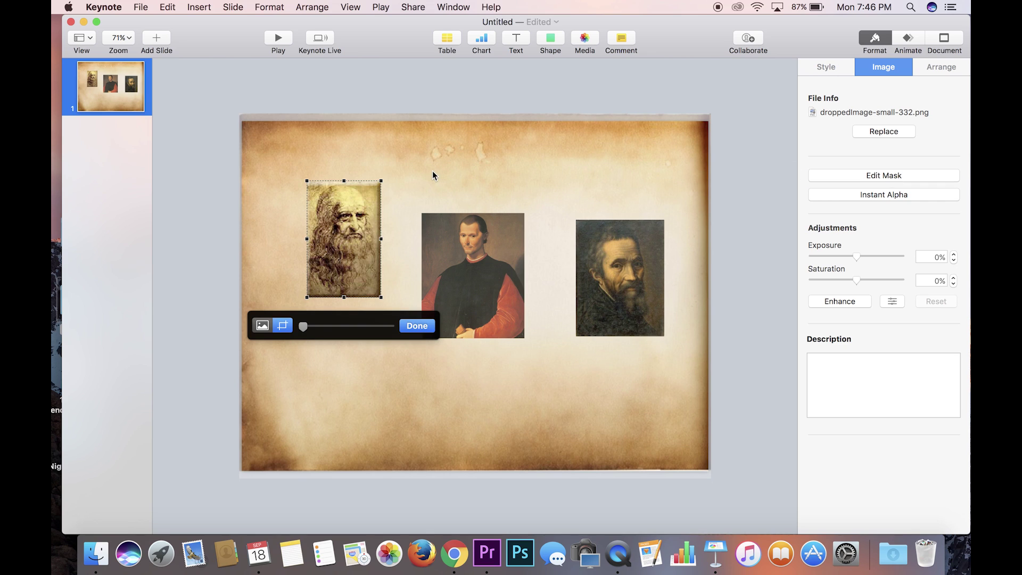
{"action": "left_click_drag", "start_coordinate": [344, 181], "coordinate": [344, 184]}
{"action": "left_click_drag", "start_coordinate": [307, 295], "coordinate": [308, 286]}
{"action": "left_click", "coordinate": [417, 326]}
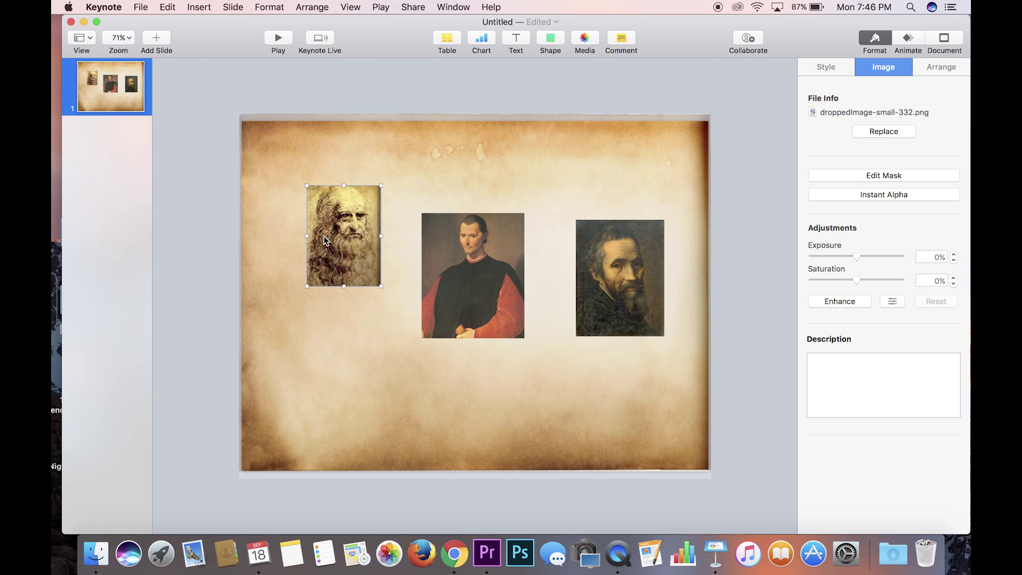
{"action": "left_click_drag", "start_coordinate": [324, 235], "coordinate": [304, 271]}
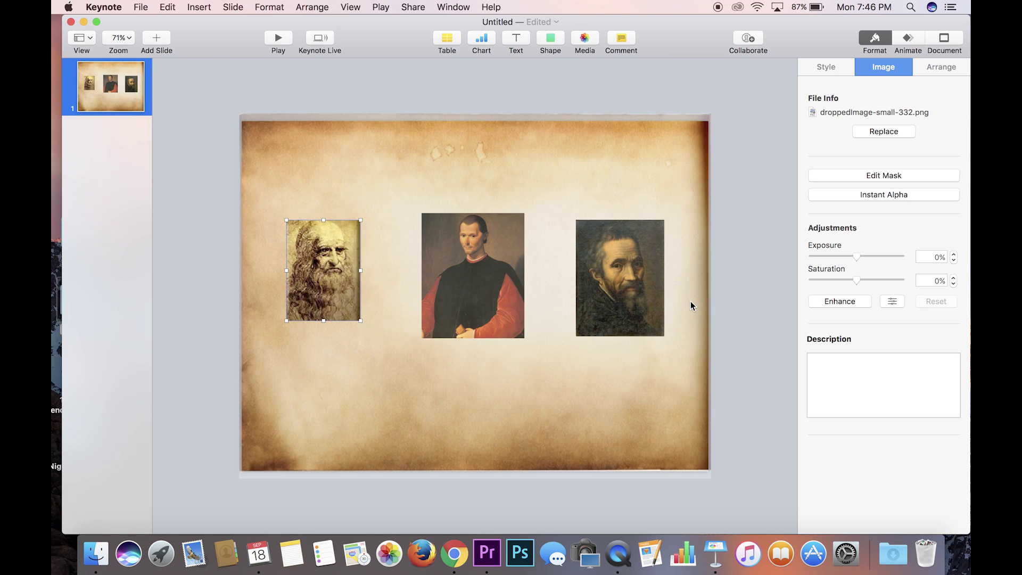
Step: Tilt and enlarge the sketched Leonardo portrait, then enlarge the centre portrait
{"action": "left_click", "coordinate": [385, 159]}
{"action": "left_click", "coordinate": [343, 252]}
{"action": "left_click", "coordinate": [947, 67]}
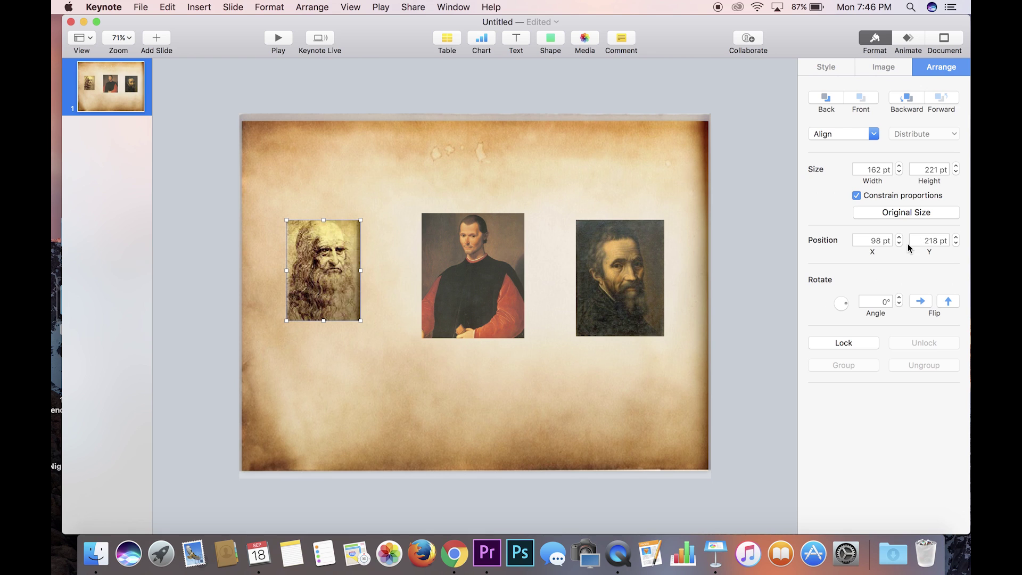
{"action": "left_click_drag", "start_coordinate": [845, 303], "coordinate": [846, 304]}
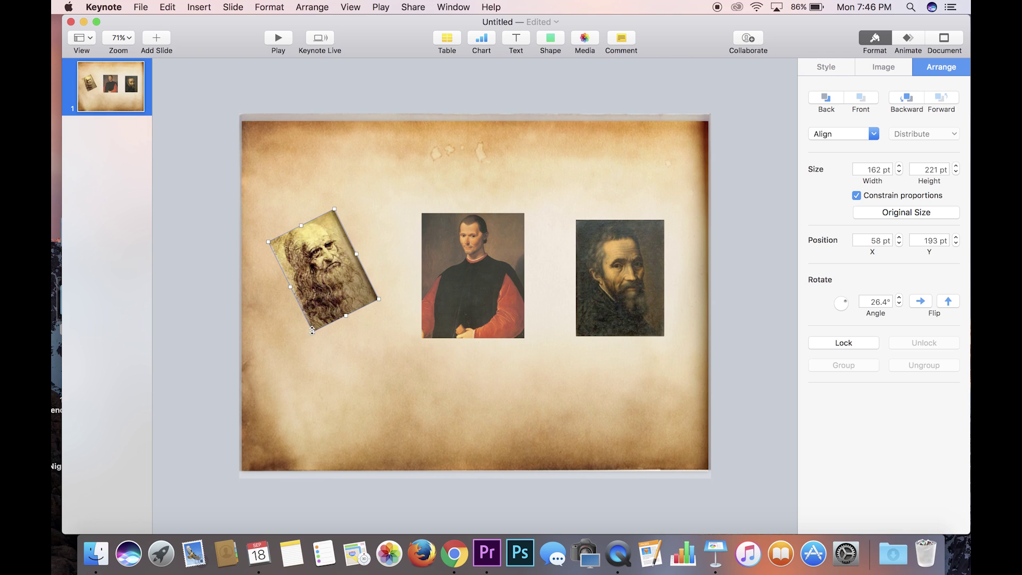
{"action": "left_click_drag", "start_coordinate": [313, 330], "coordinate": [310, 378]}
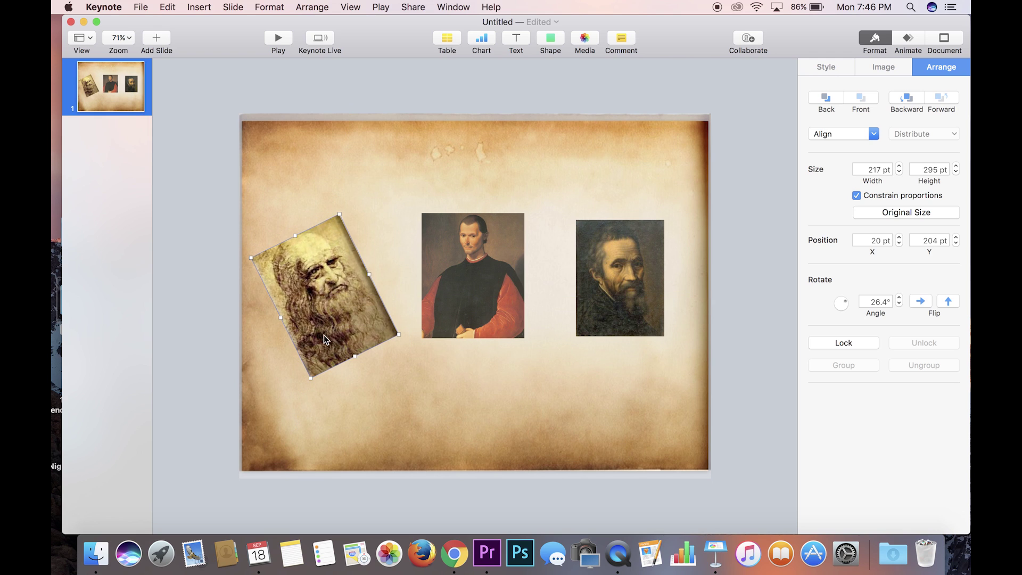
{"action": "left_click", "coordinate": [468, 311]}
{"action": "left_click_drag", "start_coordinate": [525, 338], "coordinate": [474, 346]}
Step: Rotate the Michelangelo portrait to about 336°, resize it to 252×333 pt, and place it beside Machiavelli
{"action": "left_click", "coordinate": [630, 300]}
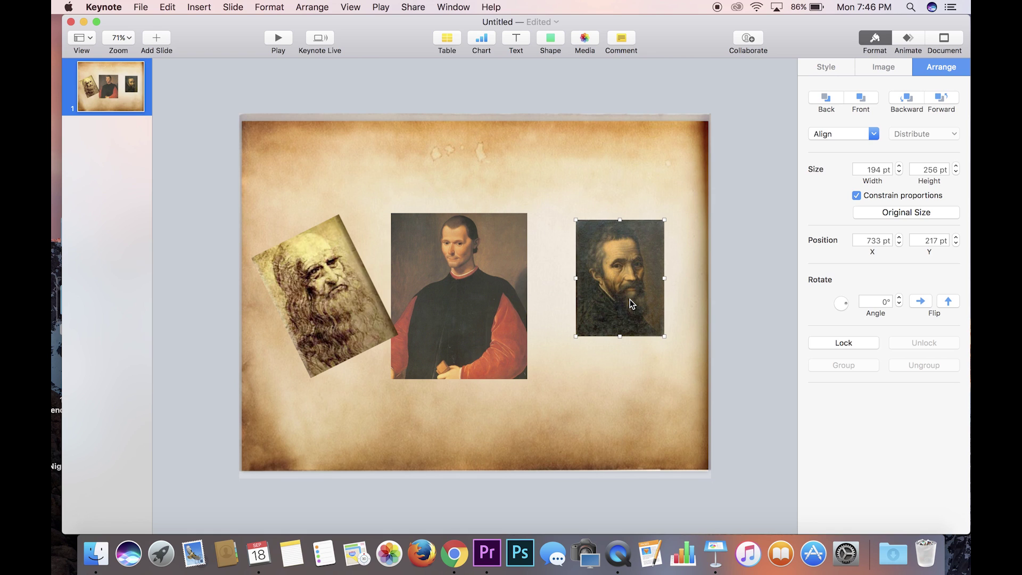
{"action": "left_click_drag", "start_coordinate": [844, 304], "coordinate": [847, 312]}
{"action": "left_click_drag", "start_coordinate": [663, 293], "coordinate": [648, 297]}
{"action": "left_click_drag", "start_coordinate": [843, 307], "coordinate": [846, 305]}
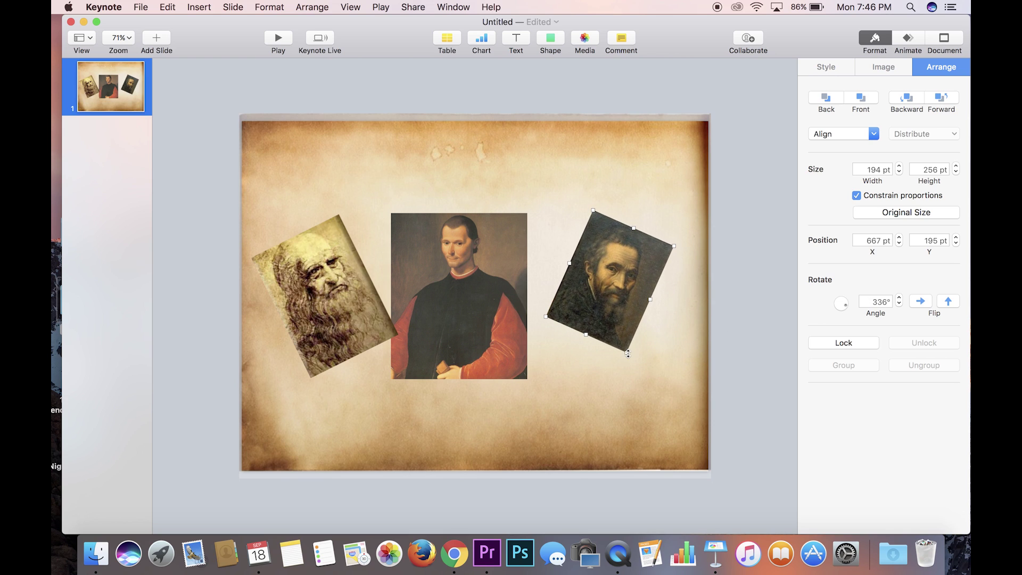
{"action": "left_click_drag", "start_coordinate": [627, 353], "coordinate": [637, 393]}
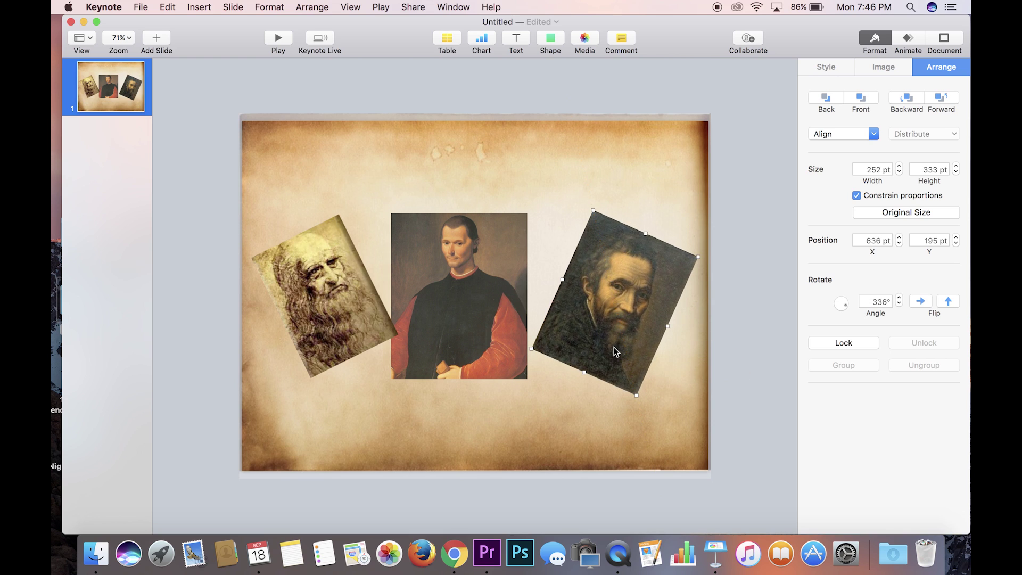
{"action": "left_click_drag", "start_coordinate": [615, 347], "coordinate": [602, 351]}
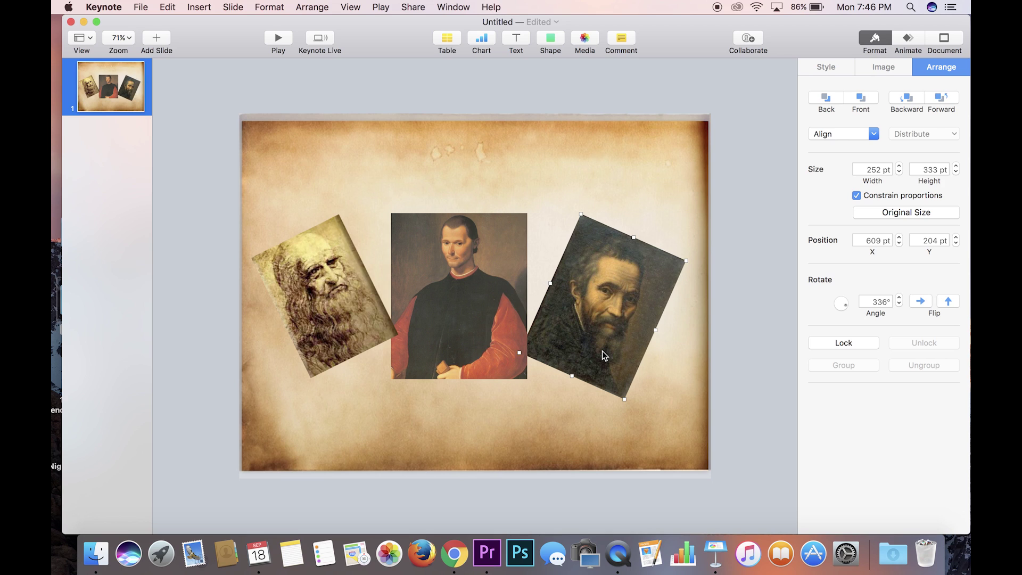
{"action": "left_click", "coordinate": [484, 313], "text": "shift"}
Step: Apply a 2 pt black Line border to all three selected portraits, then deselect them
{"action": "left_click", "coordinate": [346, 311], "text": "shift"}
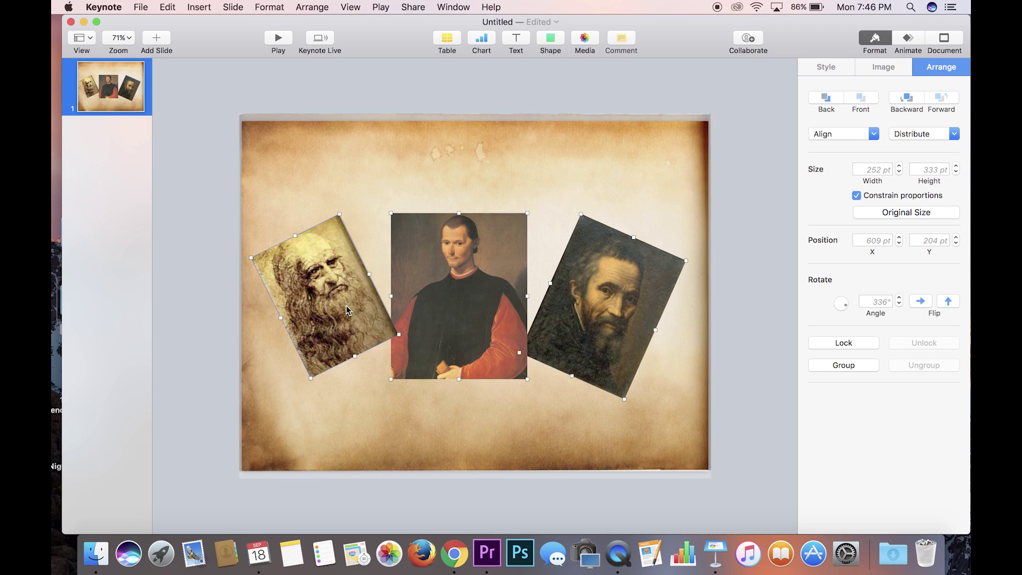
{"action": "left_click", "coordinate": [838, 68]}
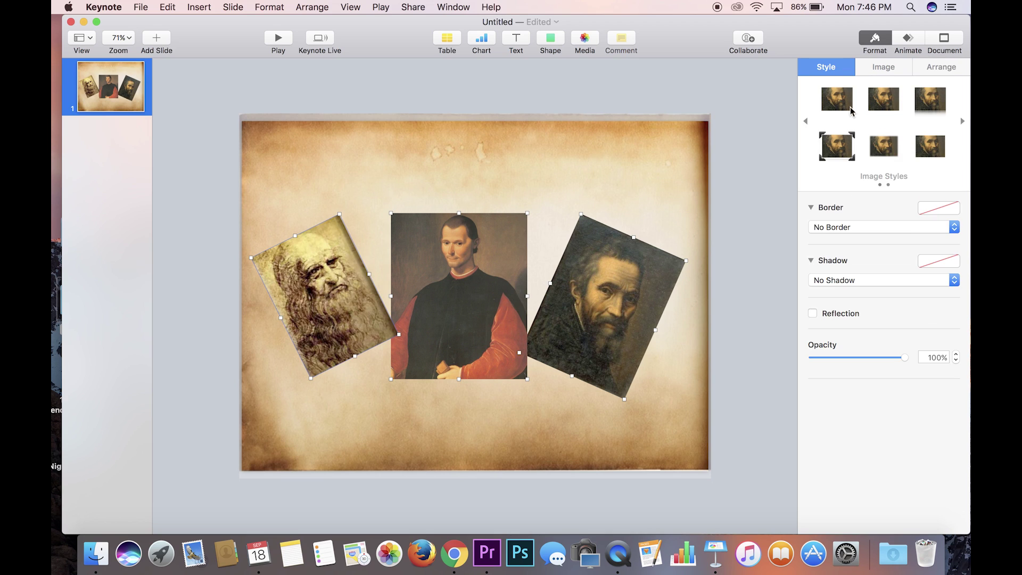
{"action": "left_click", "coordinate": [877, 229]}
{"action": "left_click", "coordinate": [877, 238]}
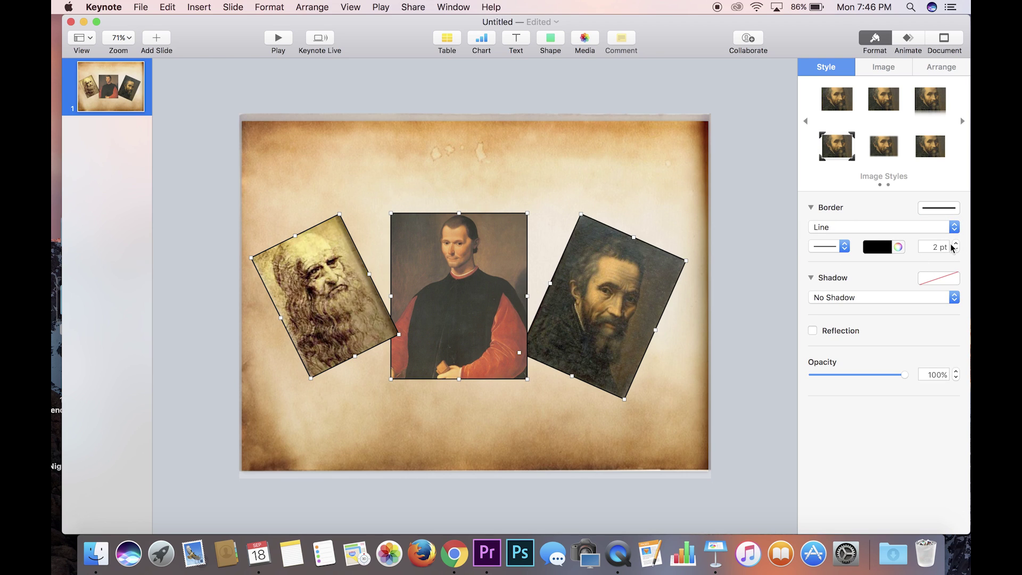
{"action": "left_click", "coordinate": [635, 200]}
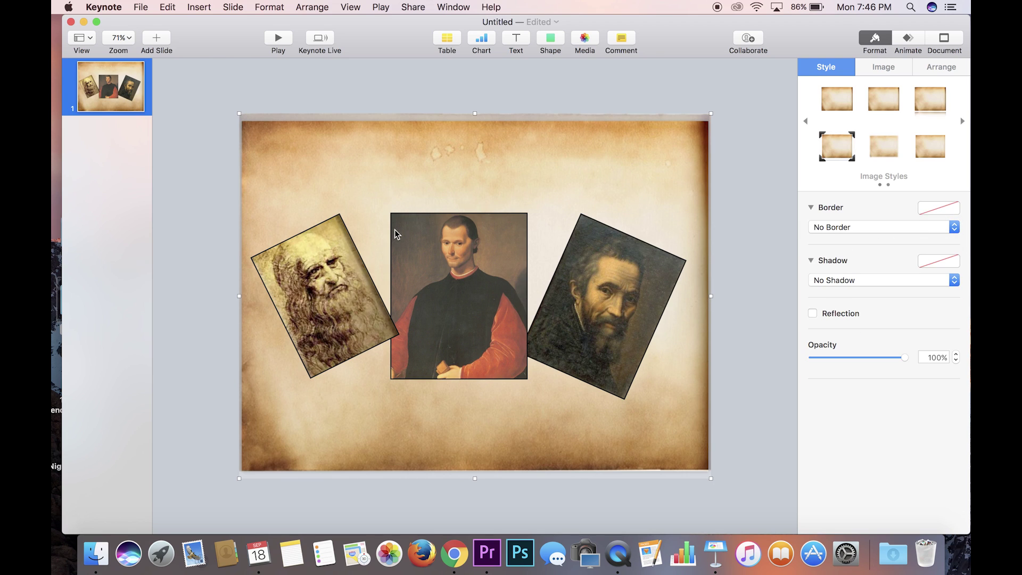
{"action": "left_click", "coordinate": [216, 248]}
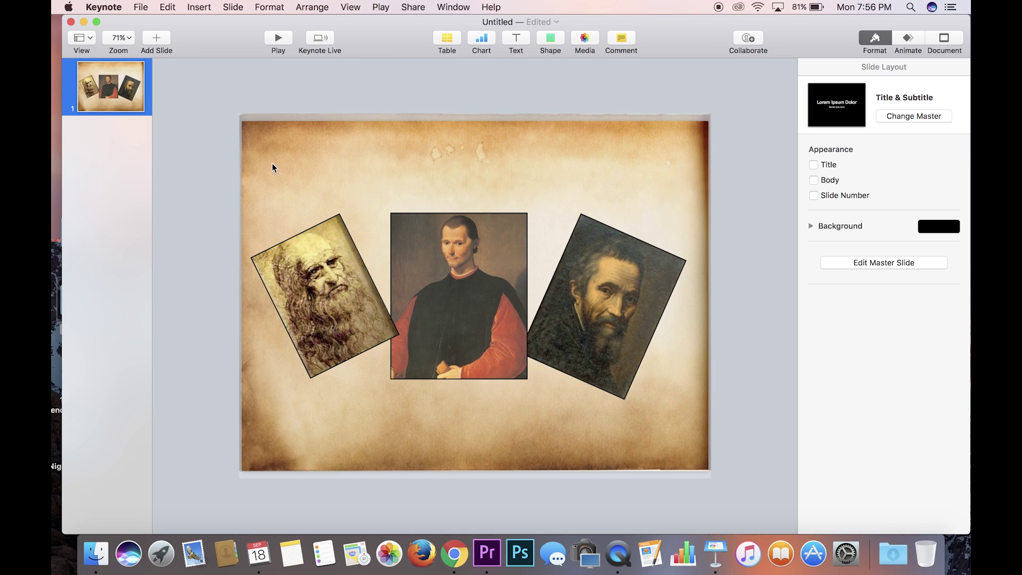
Step: Duplicate the title slide with Cmd-D and keep only the Leonardo portrait on slide 2
{"action": "left_click", "coordinate": [127, 99]}
{"action": "key", "text": "super+d"}
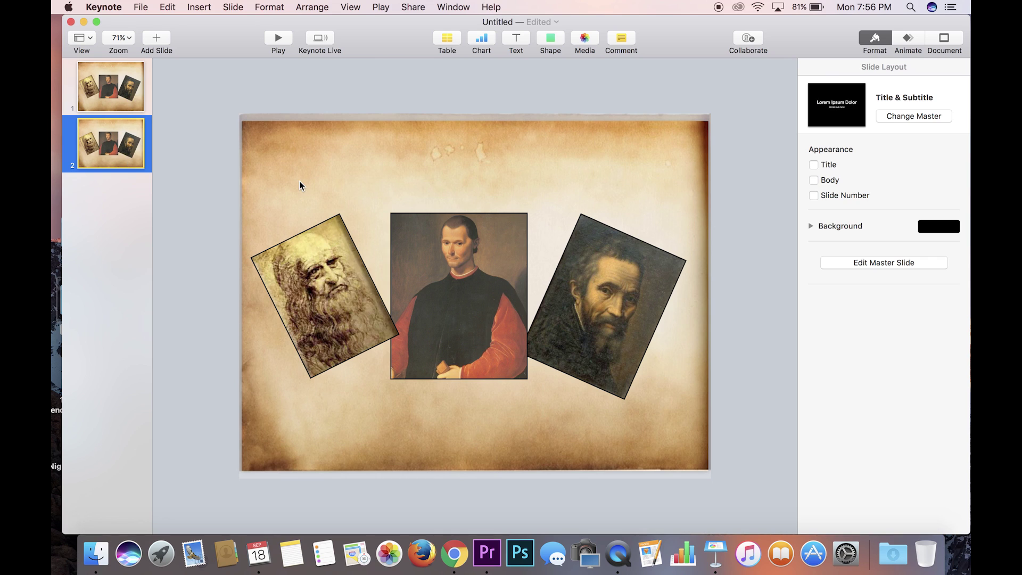
{"action": "left_click", "coordinate": [483, 272]}
{"action": "left_click", "coordinate": [578, 292], "text": "shift"}
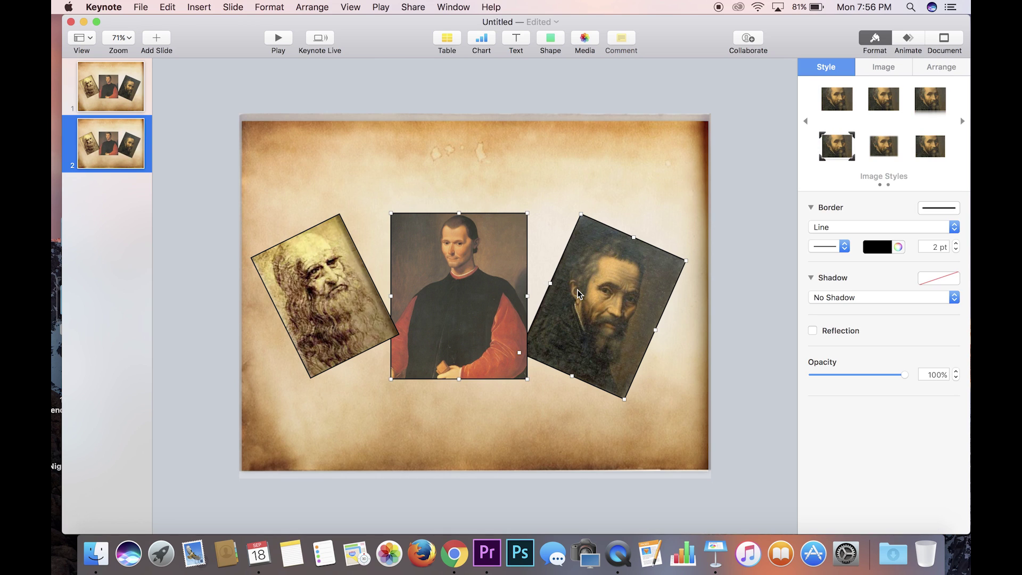
{"action": "key", "text": "Delete"}
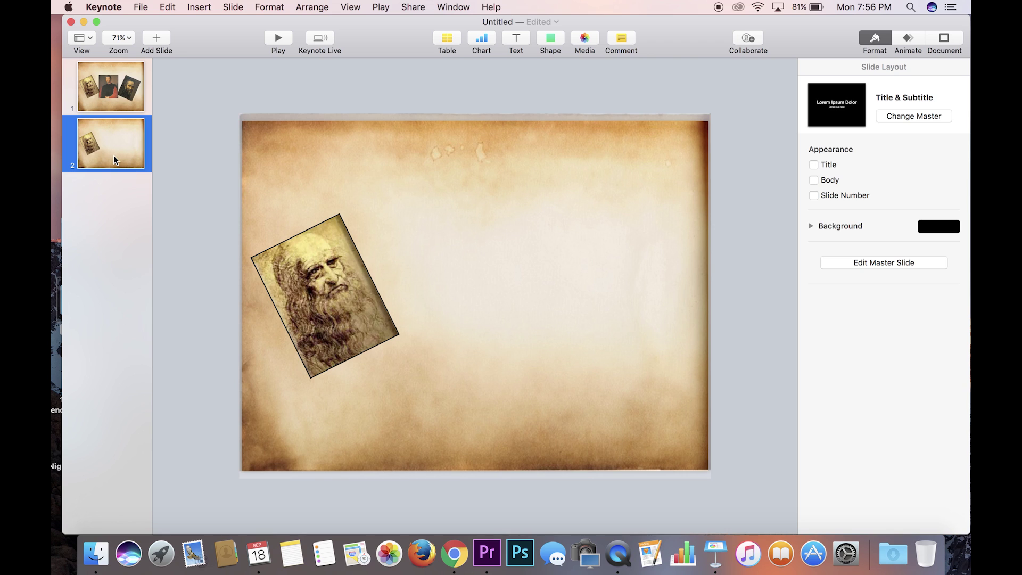
Step: Add a second copy as slide 3 keeping only Machiavelli, moved to the right side
{"action": "left_click", "coordinate": [106, 92]}
{"action": "key", "text": "super+d"}
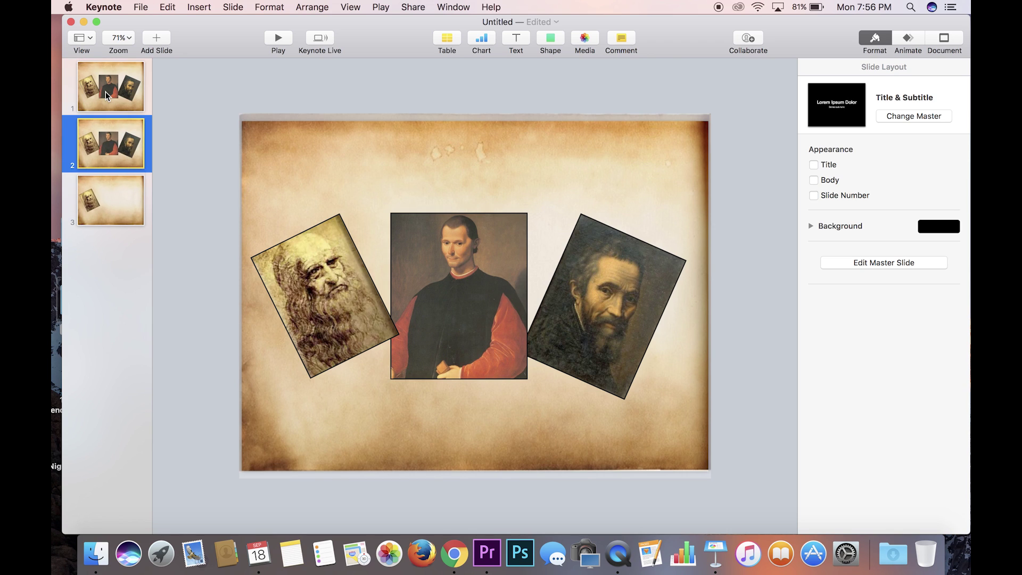
{"action": "left_click_drag", "start_coordinate": [107, 145], "coordinate": [101, 229]}
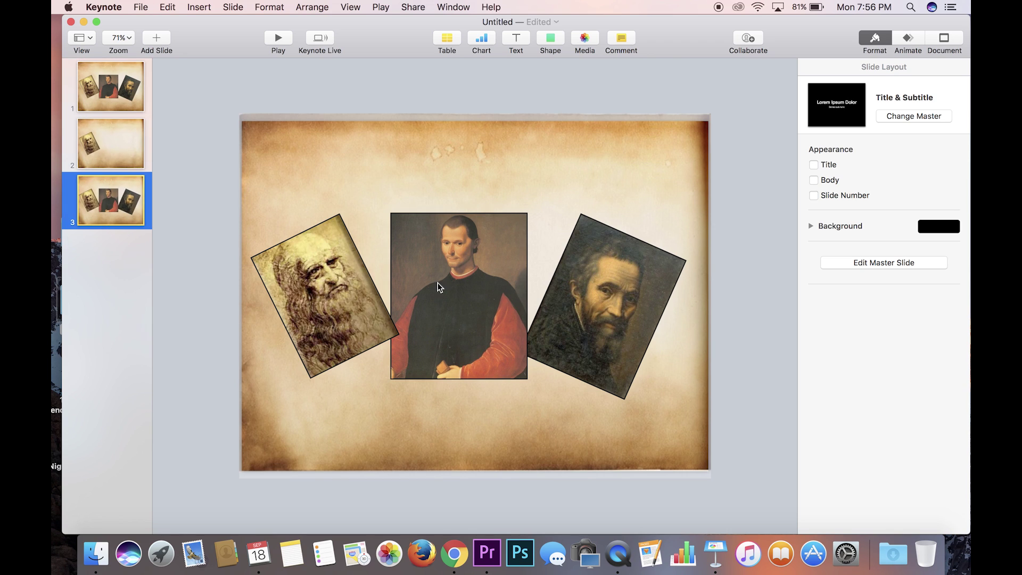
{"action": "left_click", "coordinate": [310, 290]}
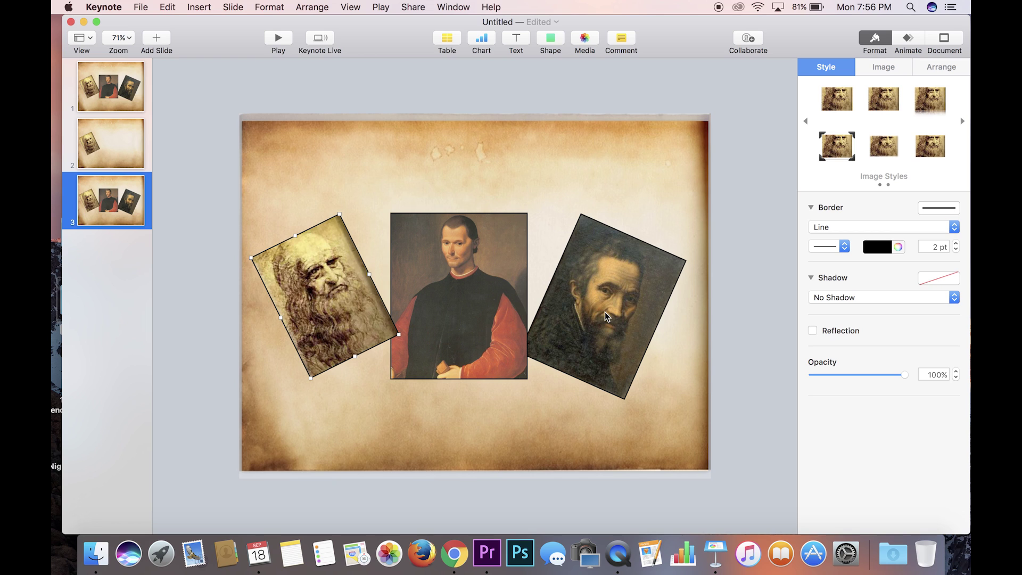
{"action": "left_click", "coordinate": [605, 312], "text": "shift"}
{"action": "key", "text": "BackSpace"}
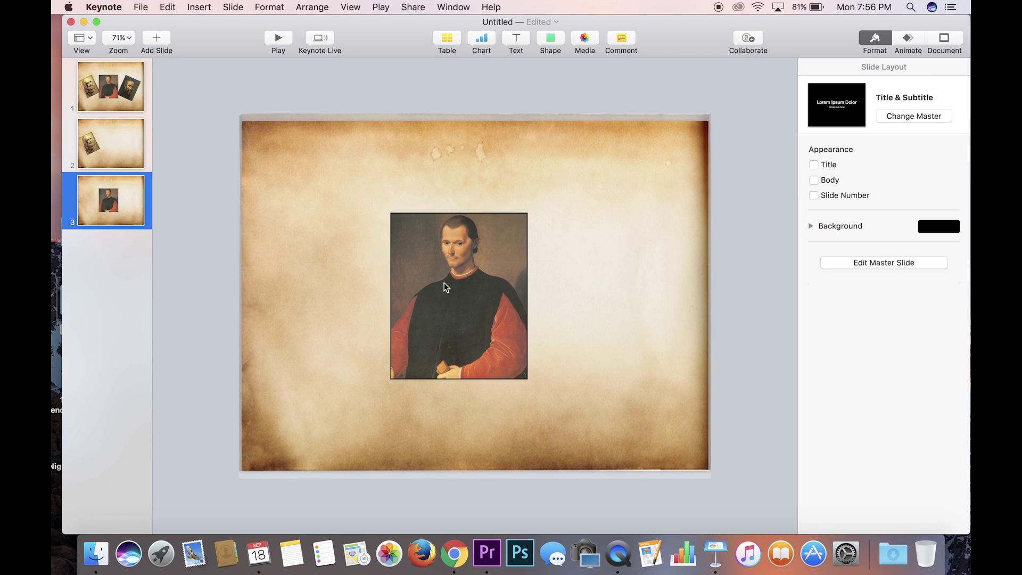
{"action": "left_click_drag", "start_coordinate": [447, 285], "coordinate": [588, 290]}
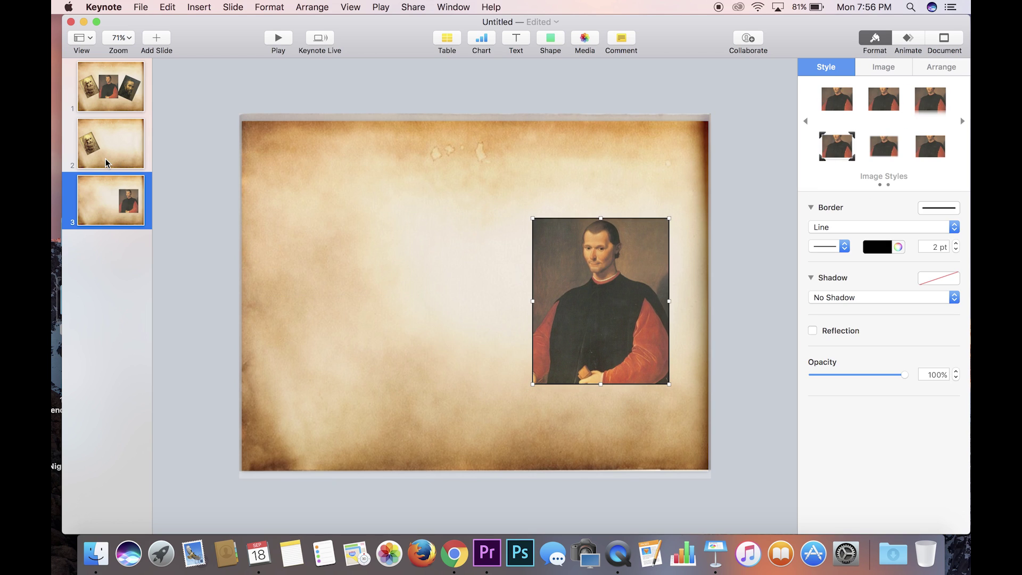
Step: Add a third copy as slide 4 keeping only the Michelangelo portrait
{"action": "left_click", "coordinate": [104, 101]}
{"action": "key", "text": "super+d"}
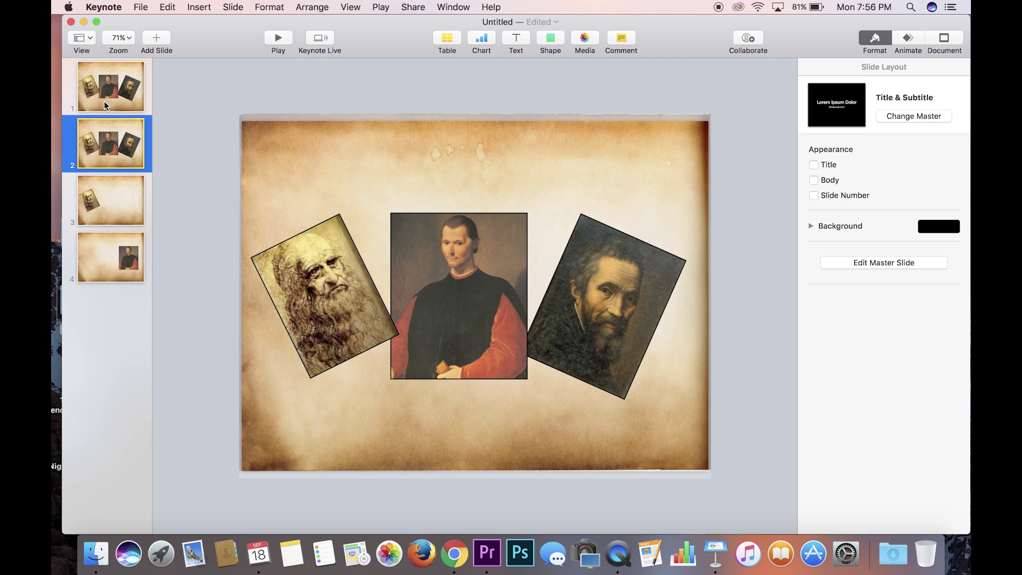
{"action": "left_click_drag", "start_coordinate": [106, 145], "coordinate": [101, 297]}
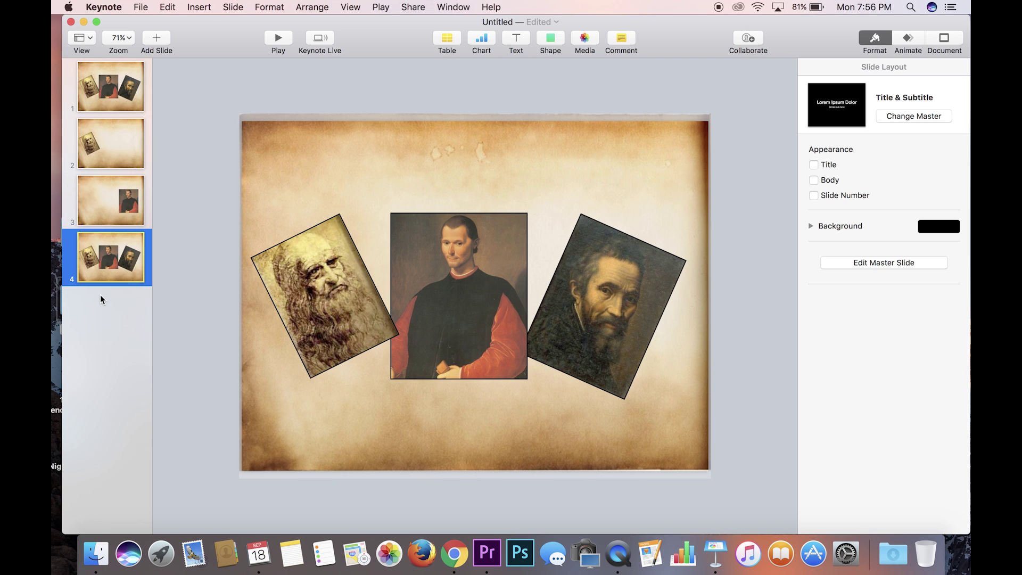
{"action": "left_click", "coordinate": [294, 288]}
{"action": "left_click", "coordinate": [465, 290], "text": "shift"}
{"action": "key", "text": "BackSpace"}
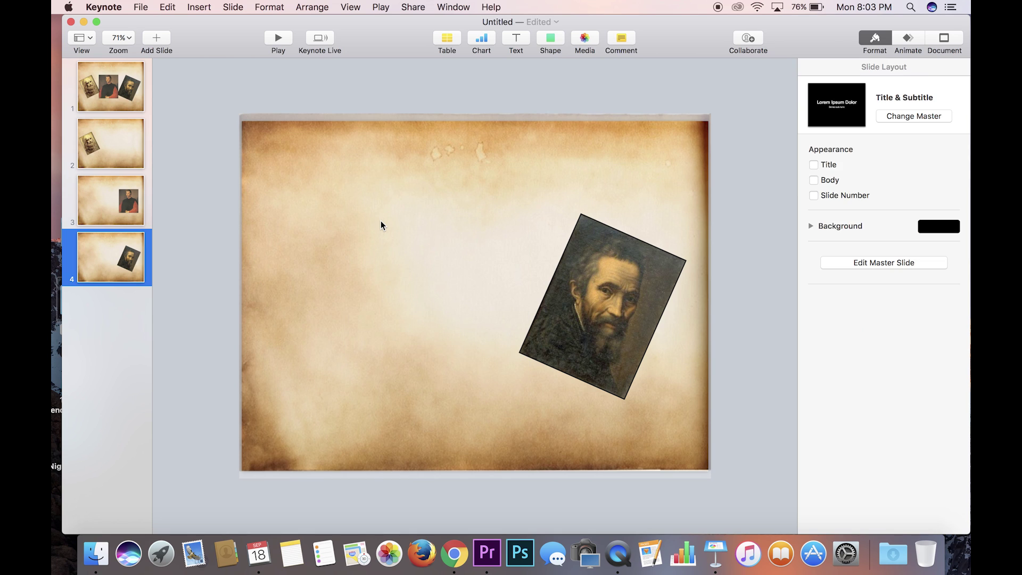
{"action": "left_click", "coordinate": [132, 98]}
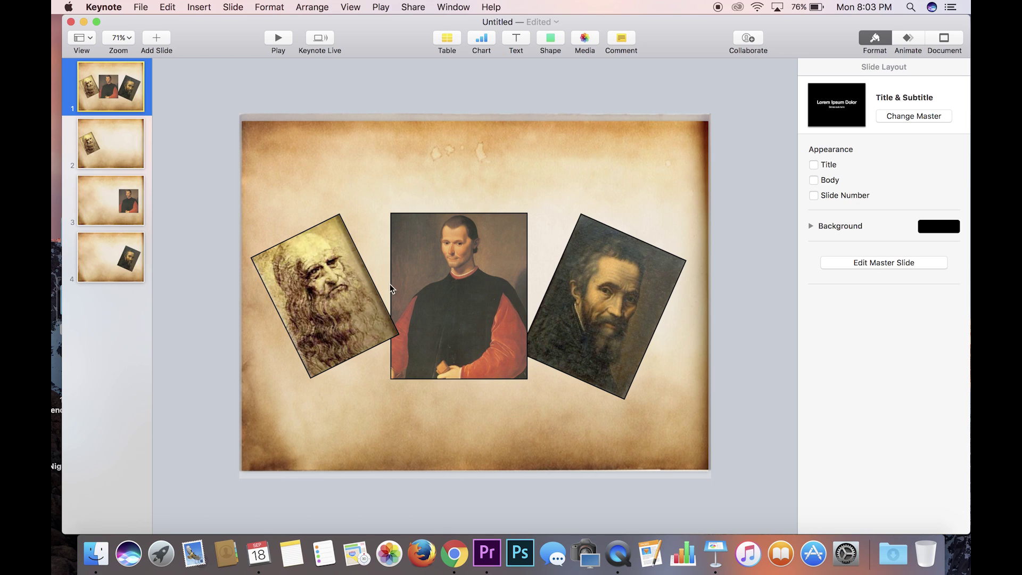
Step: Link the Leonardo portrait on the title slide to slide 2 and test the jump
{"action": "left_click", "coordinate": [317, 272]}
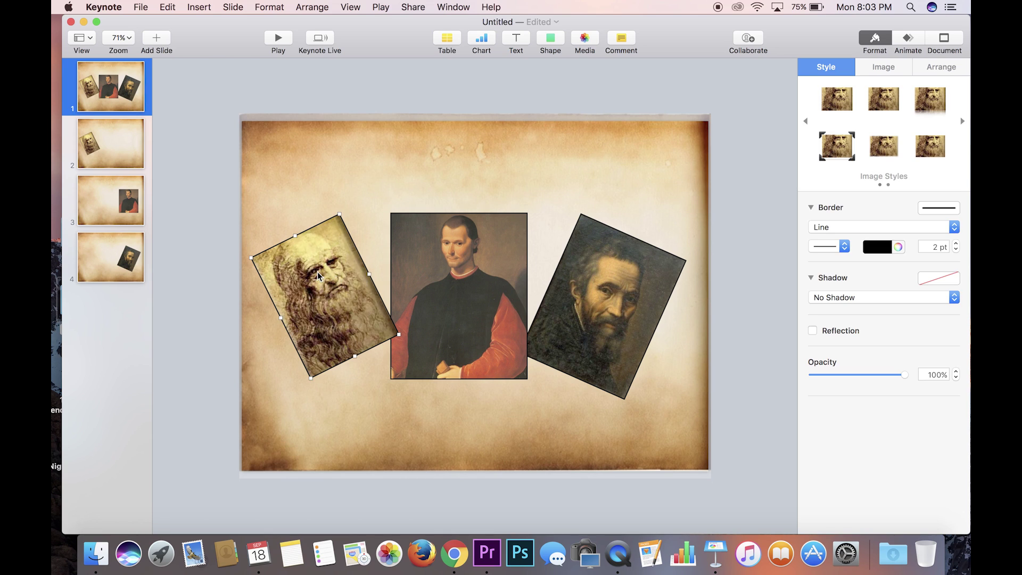
{"action": "left_click", "coordinate": [271, 7]}
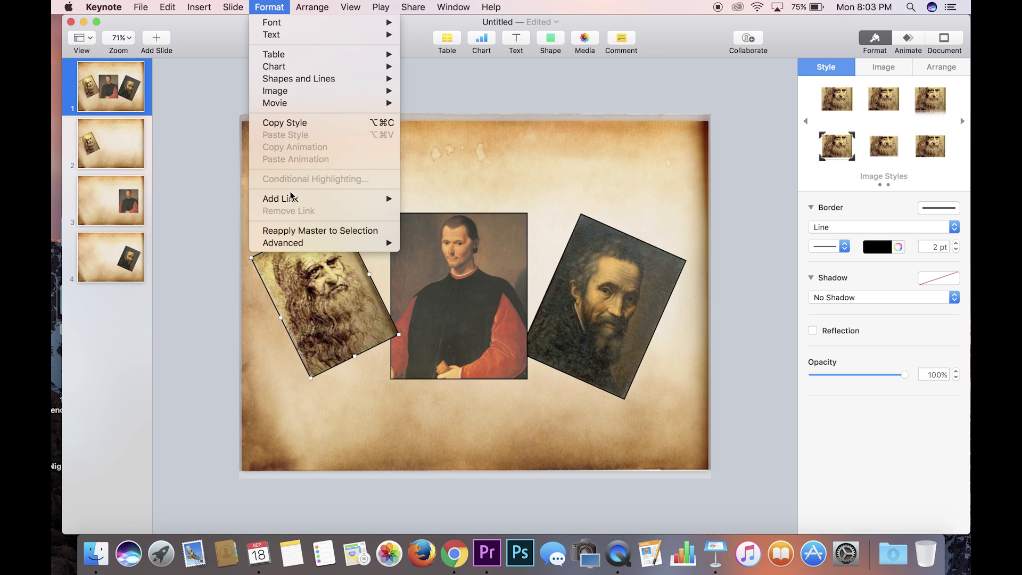
{"action": "mouse_move", "coordinate": [291, 198]}
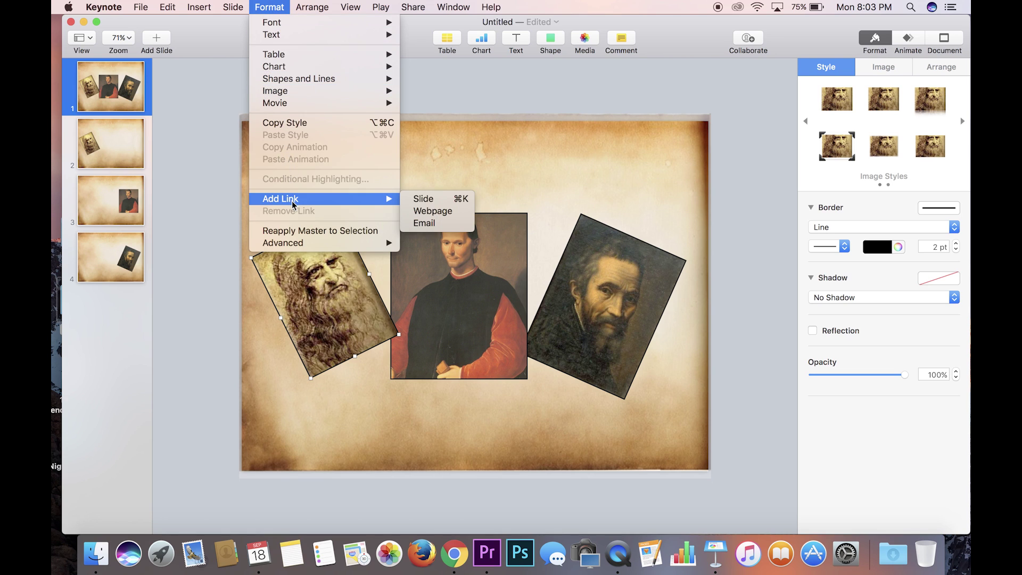
{"action": "left_click", "coordinate": [434, 201]}
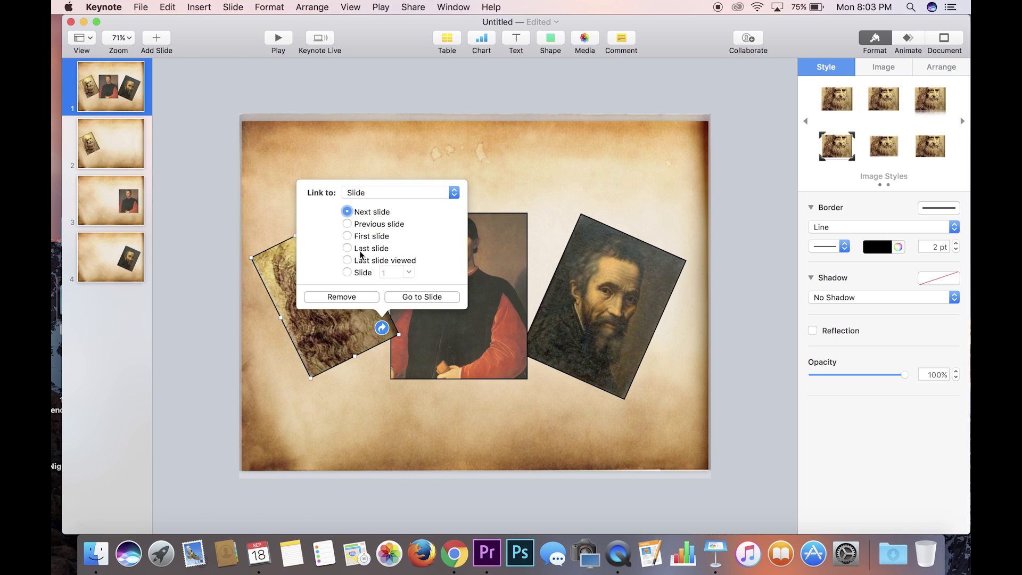
{"action": "left_click", "coordinate": [348, 273]}
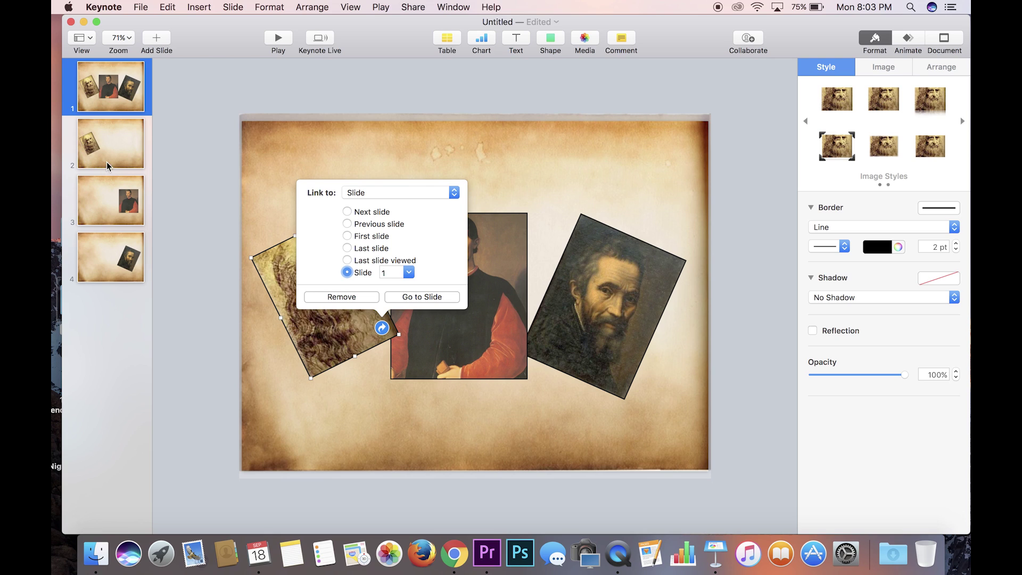
{"action": "left_click", "coordinate": [409, 272]}
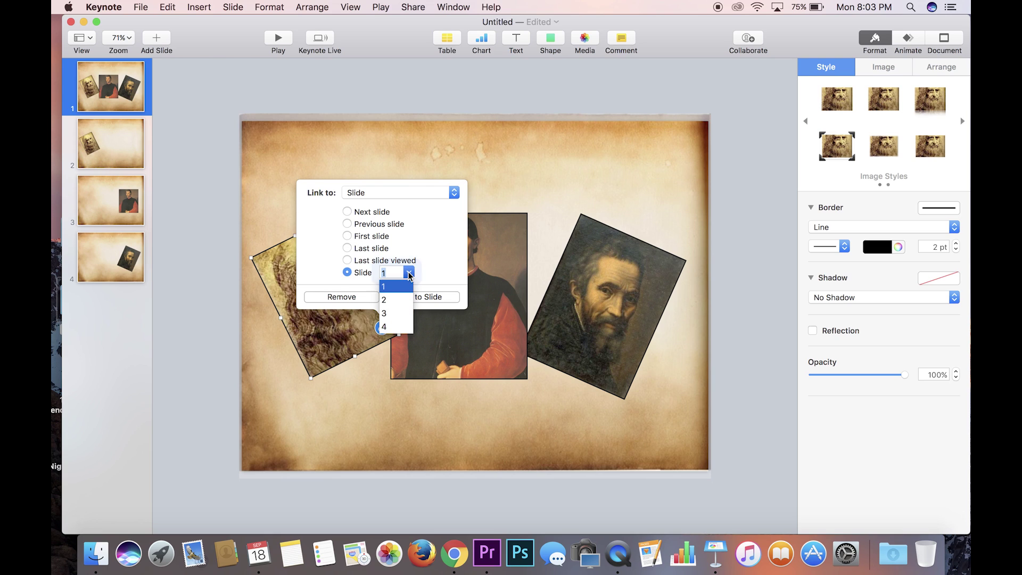
{"action": "left_click", "coordinate": [397, 300]}
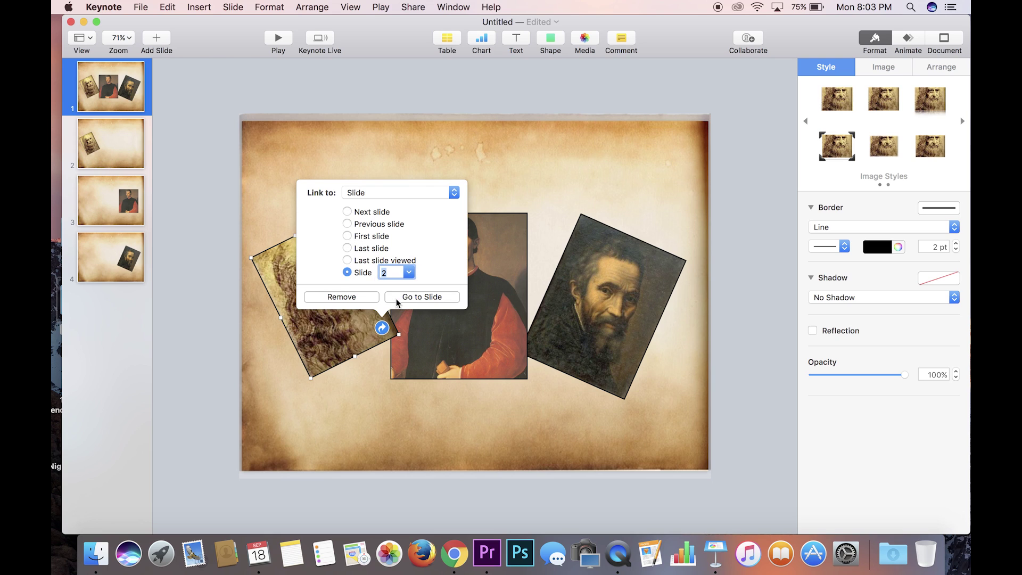
{"action": "left_click", "coordinate": [423, 299]}
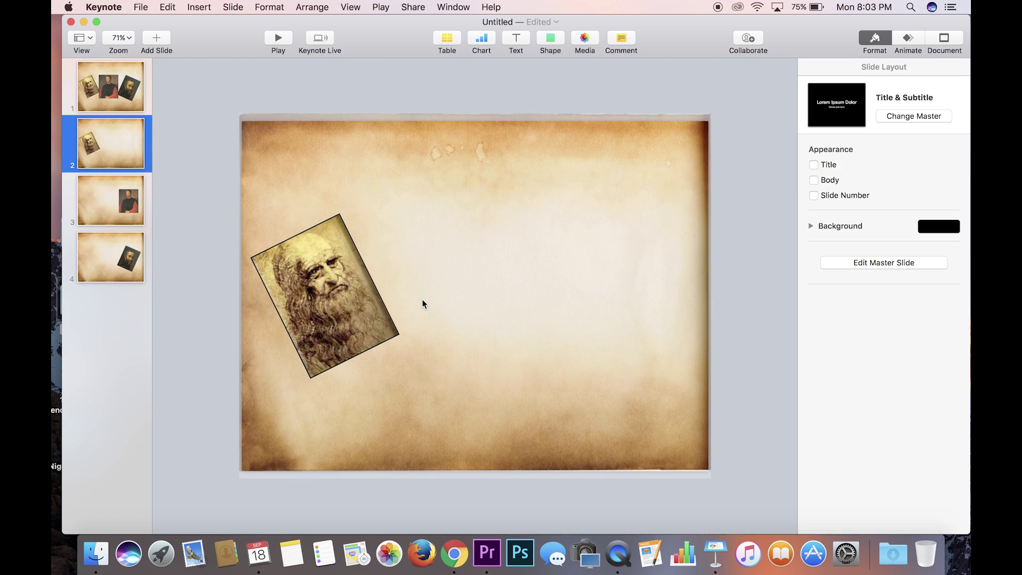
{"action": "left_click", "coordinate": [99, 79]}
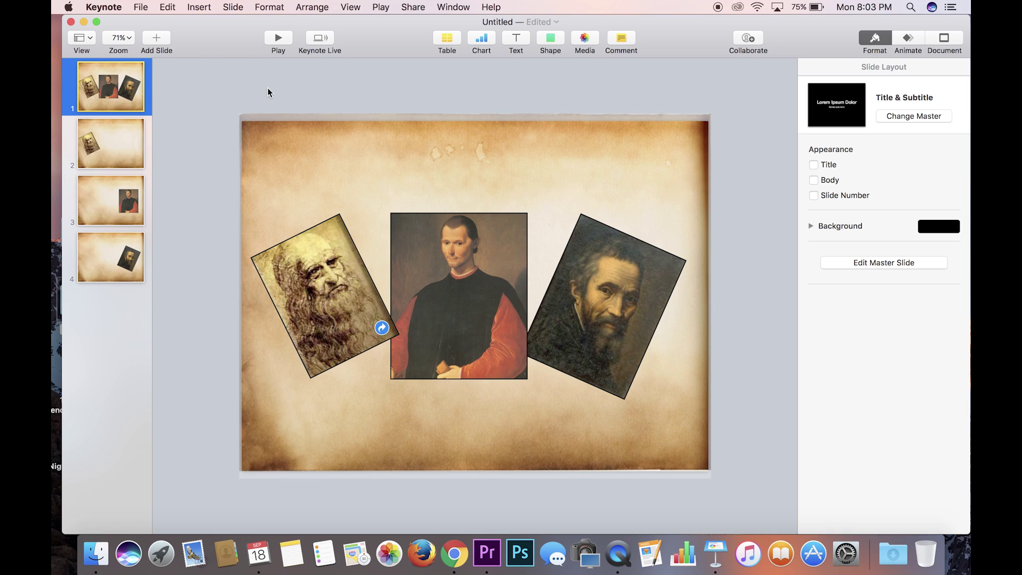
Step: Add a Magic Move transition to the title slide
{"action": "left_click", "coordinate": [911, 48]}
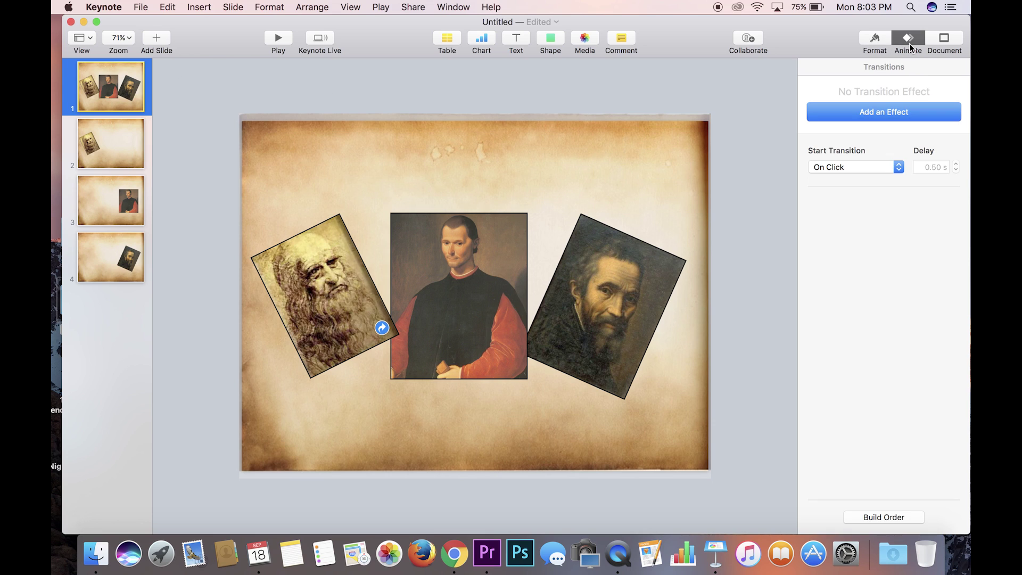
{"action": "left_click", "coordinate": [877, 118]}
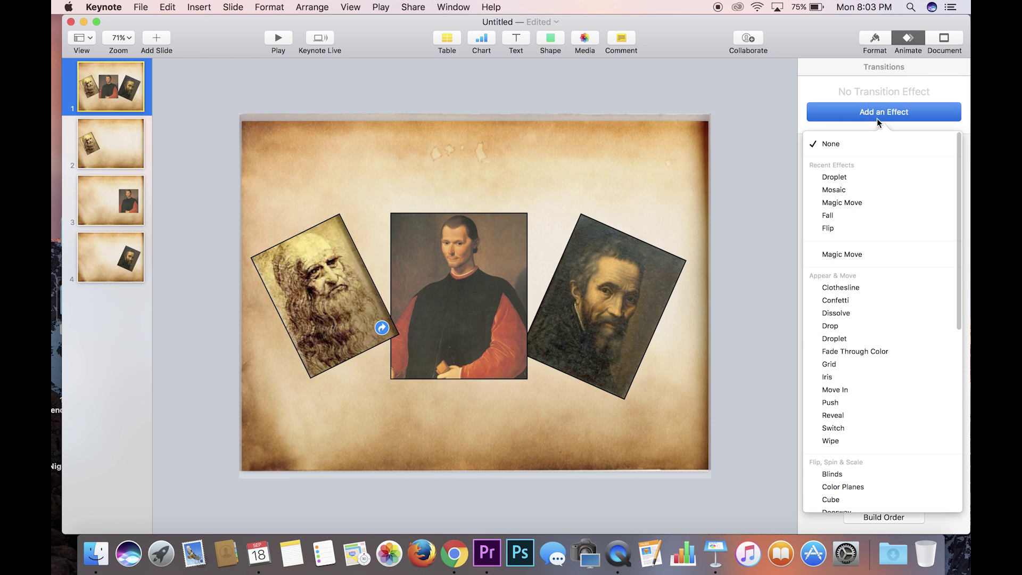
{"action": "left_click", "coordinate": [856, 254]}
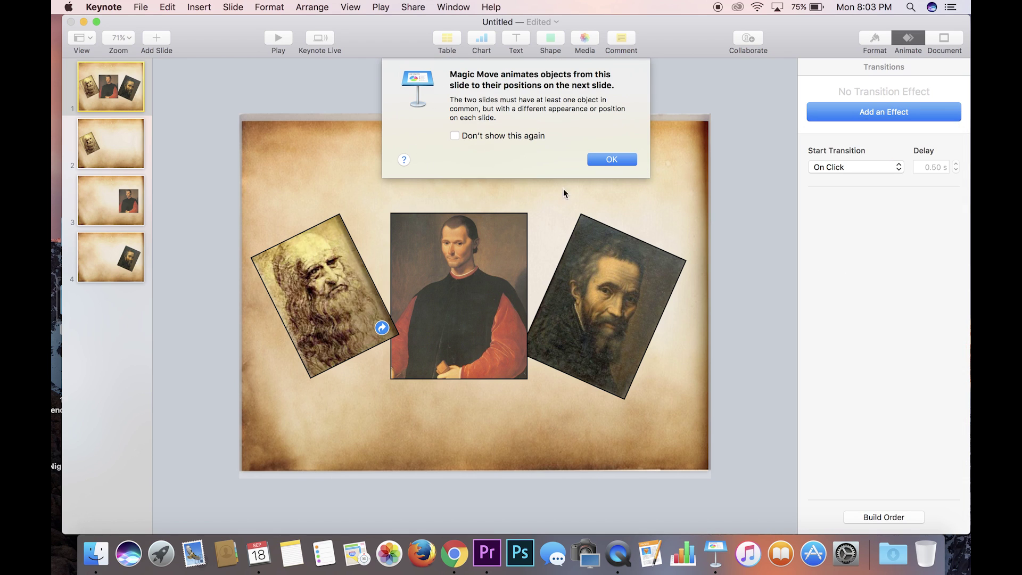
{"action": "left_click", "coordinate": [611, 161]}
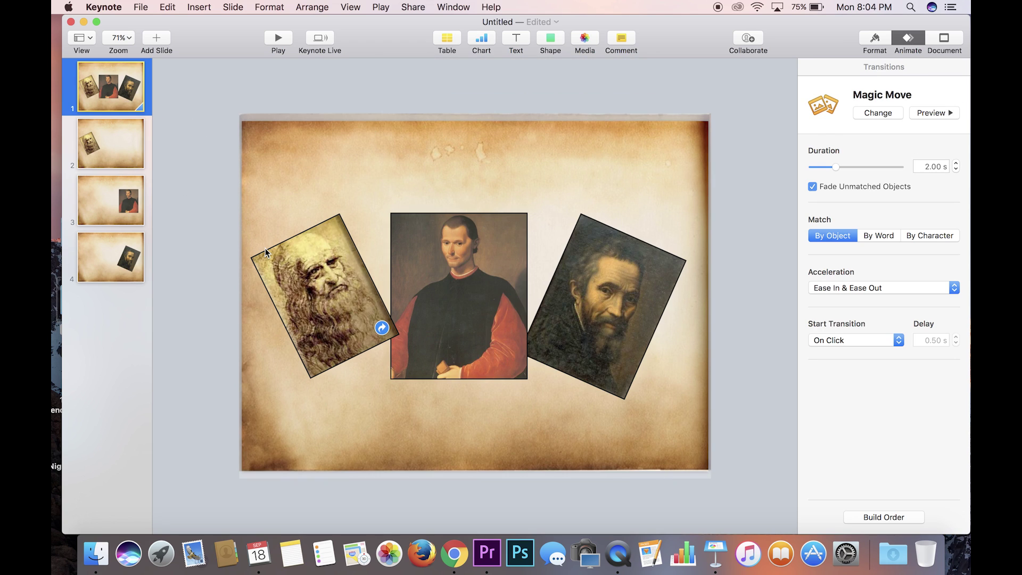
Step: Shift the Leonardo portrait further right on slide 2, then preview the Magic Move from slide 1
{"action": "left_click", "coordinate": [109, 147]}
{"action": "left_click_drag", "start_coordinate": [333, 305], "coordinate": [598, 302]}
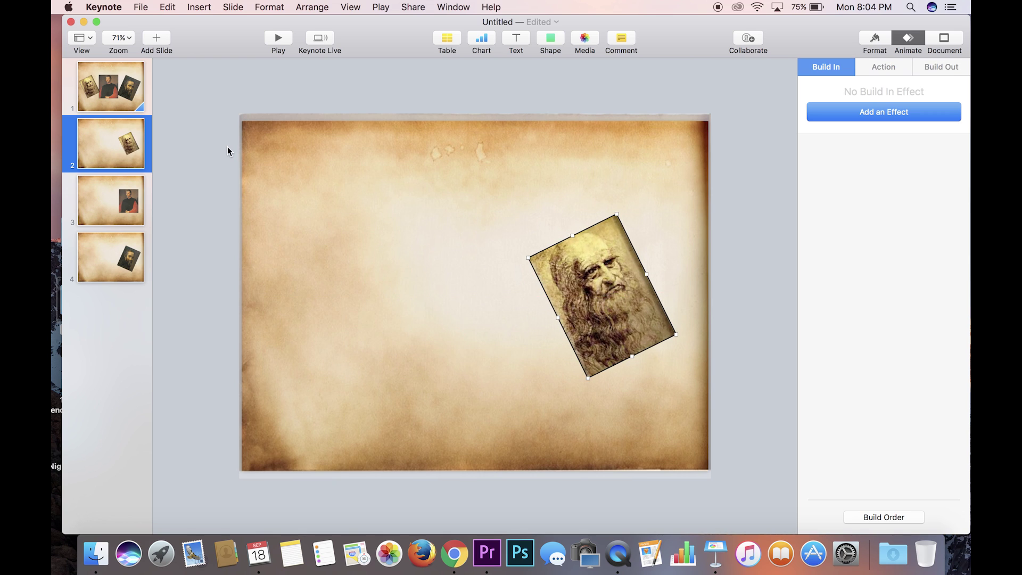
{"action": "left_click", "coordinate": [114, 92]}
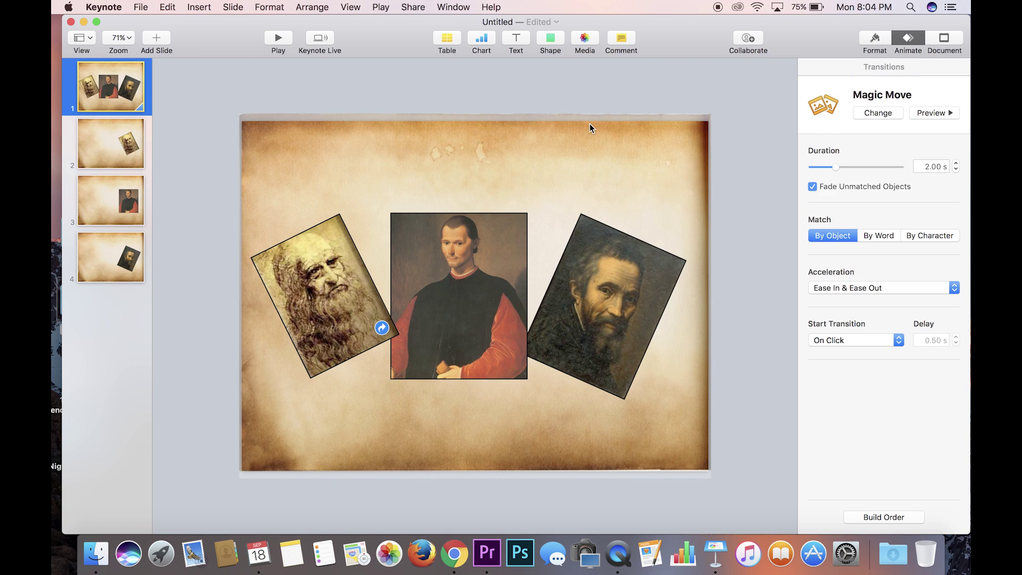
{"action": "left_click", "coordinate": [933, 113]}
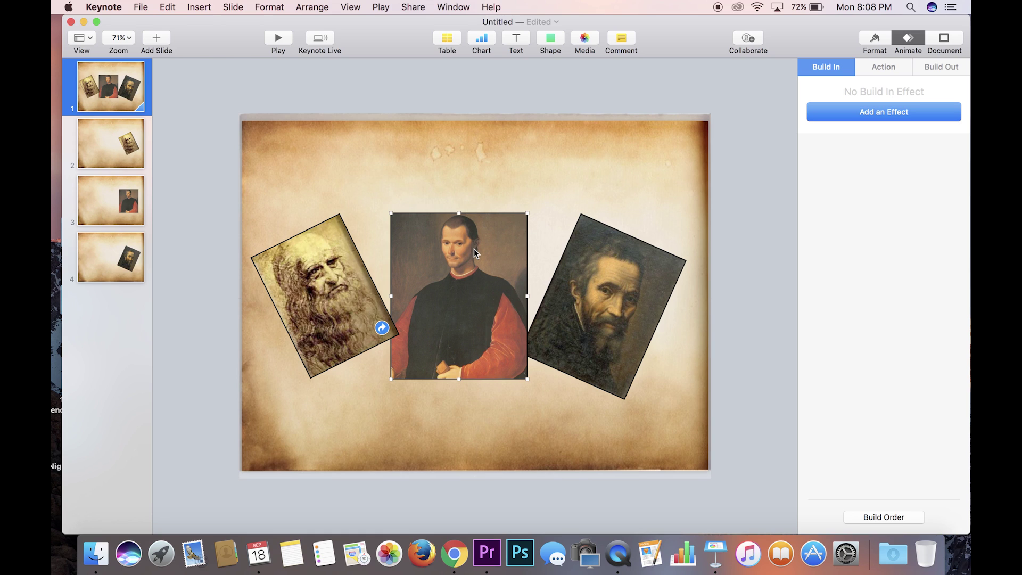
Step: Link the centre Machiavelli portrait to slide 3 and test the jump
{"action": "left_click", "coordinate": [268, 7]}
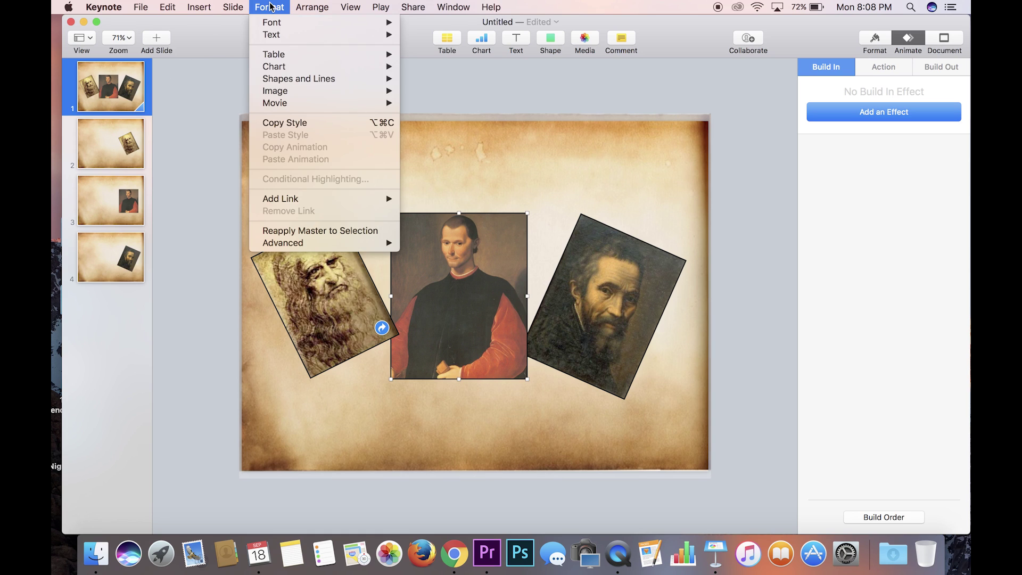
{"action": "left_click", "coordinate": [418, 197]}
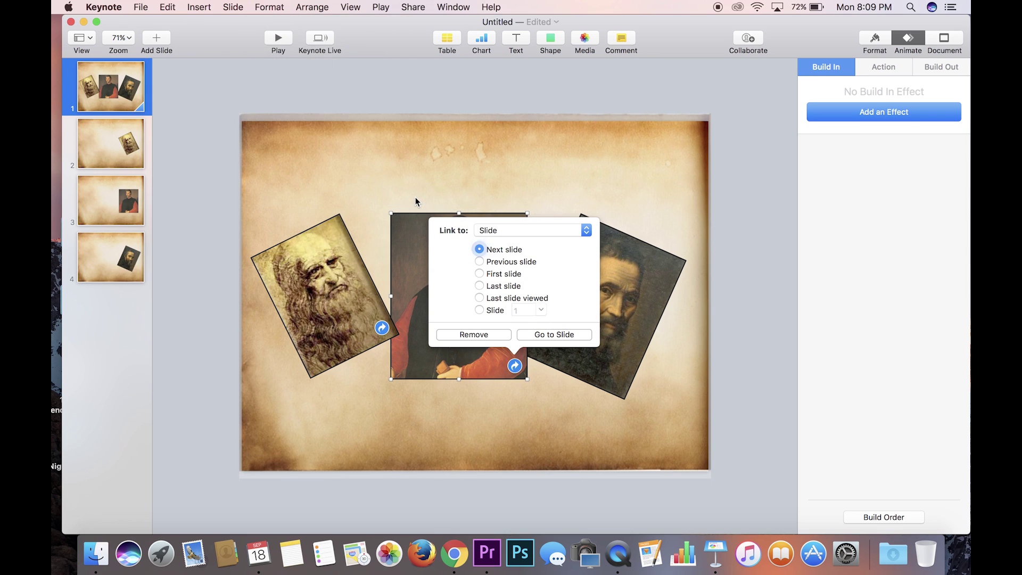
{"action": "left_click", "coordinate": [479, 310]}
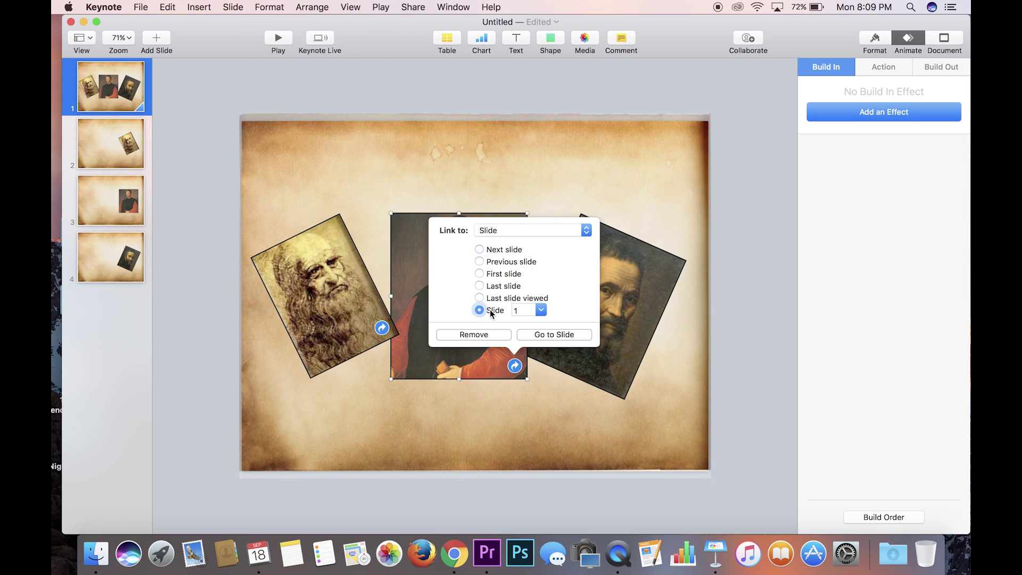
{"action": "left_click", "coordinate": [535, 310]}
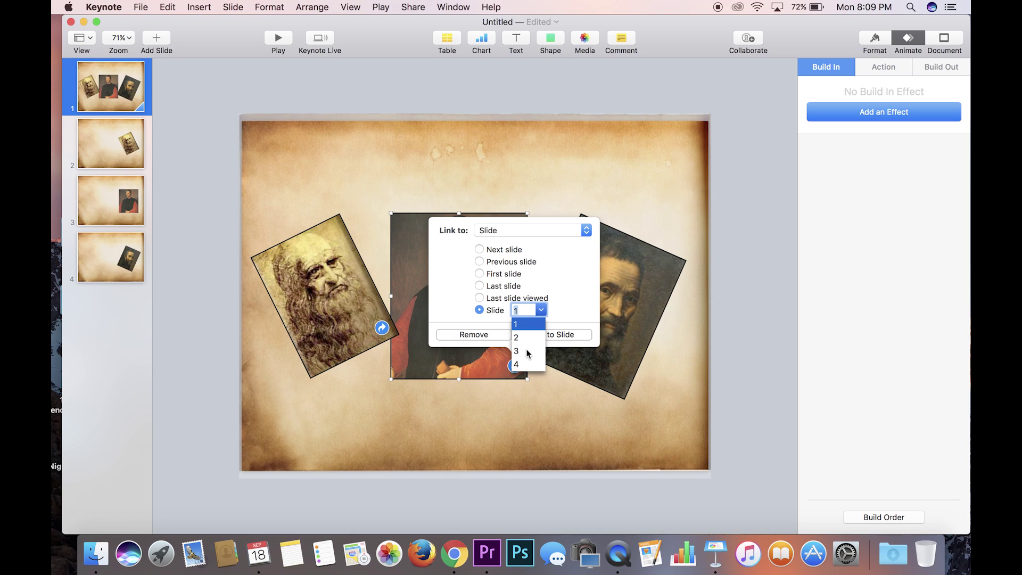
{"action": "left_click", "coordinate": [528, 351]}
{"action": "left_click", "coordinate": [553, 334]}
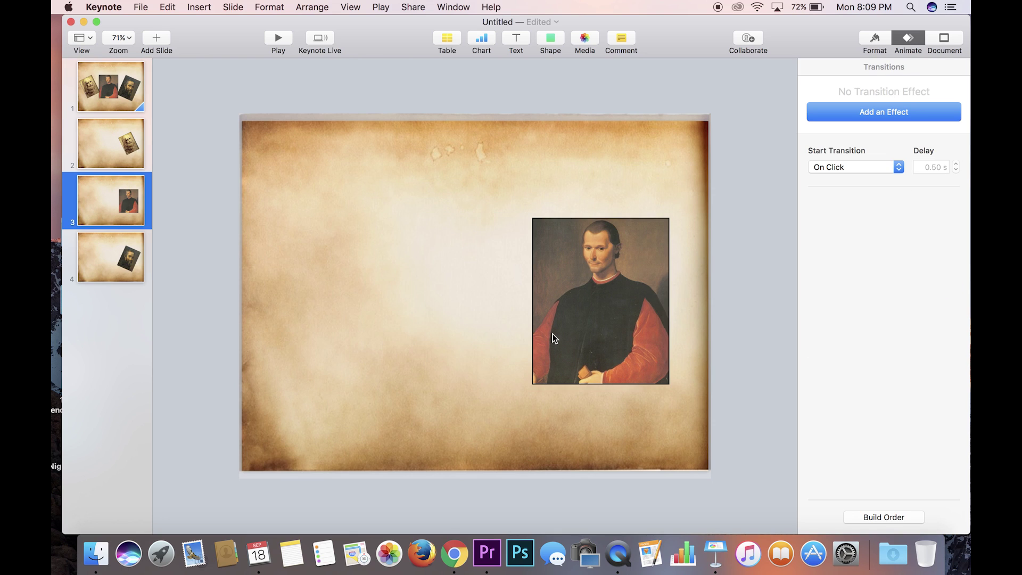
{"action": "left_click", "coordinate": [128, 94]}
Step: Link the right-hand Michelangelo portrait to slide 4 and test the jump
{"action": "left_click", "coordinate": [608, 302]}
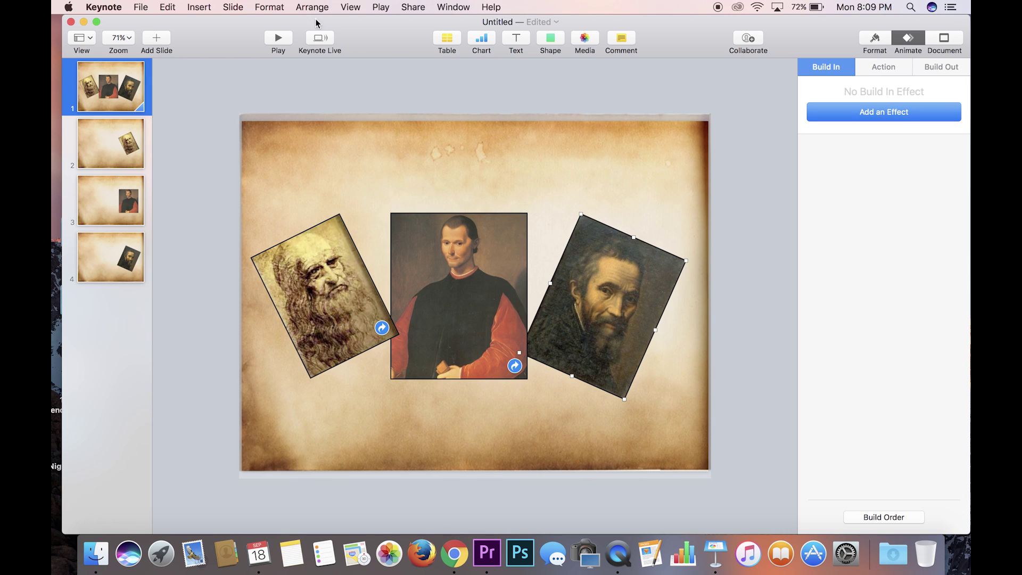
{"action": "left_click", "coordinate": [270, 7]}
{"action": "mouse_move", "coordinate": [299, 199]}
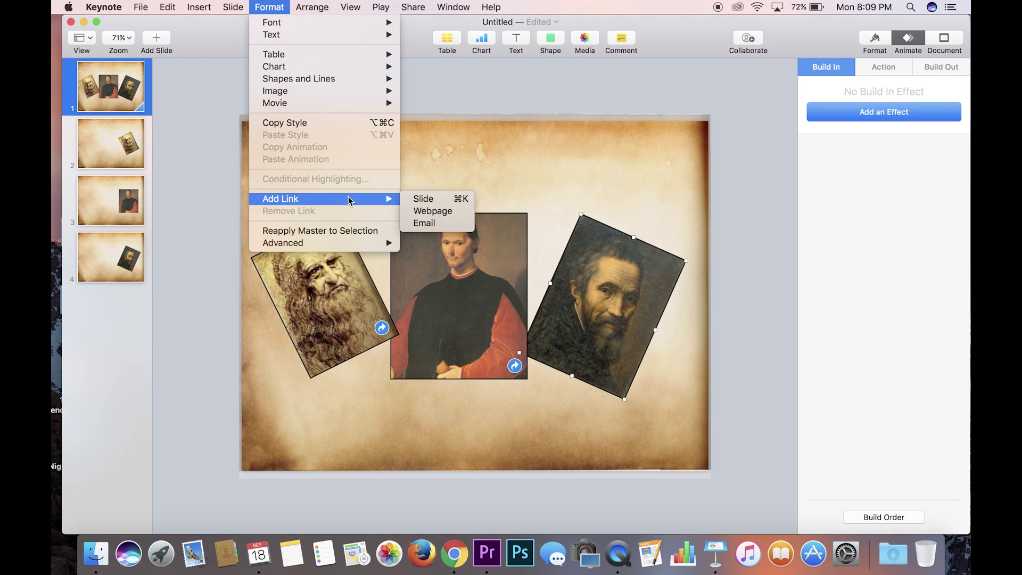
{"action": "left_click", "coordinate": [427, 200]}
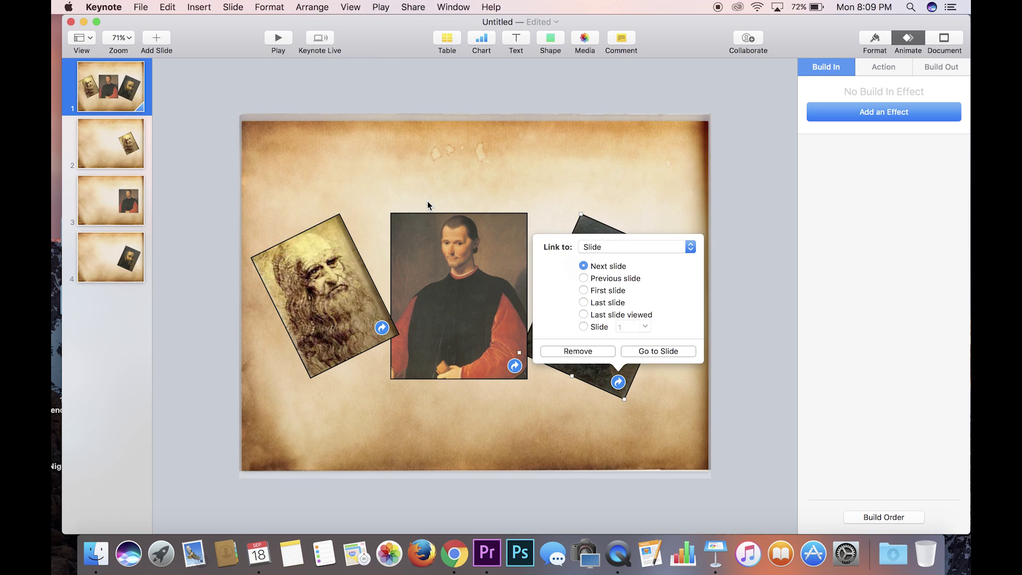
{"action": "left_click", "coordinate": [584, 326]}
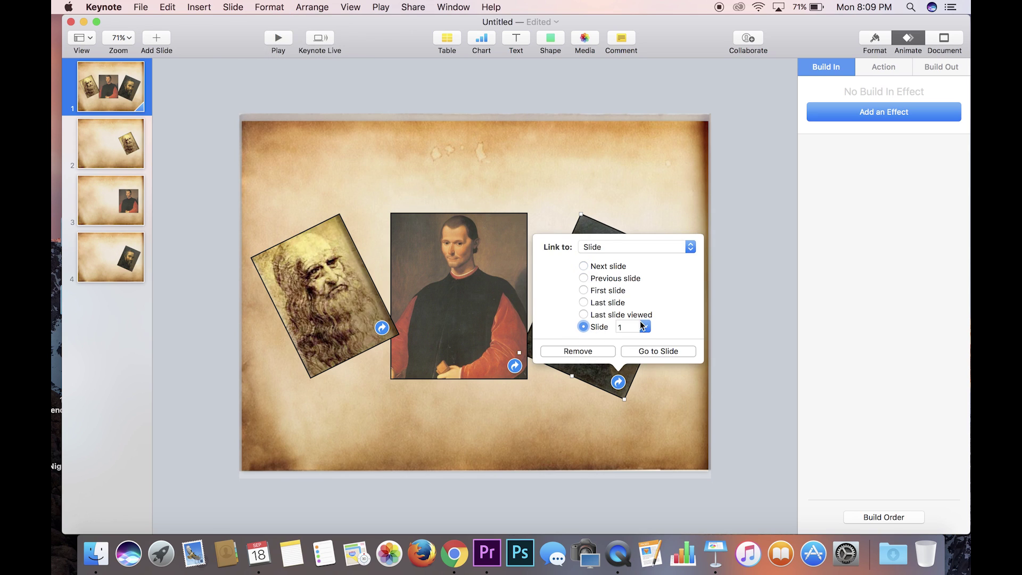
{"action": "left_click", "coordinate": [645, 326]}
{"action": "left_click", "coordinate": [631, 379]}
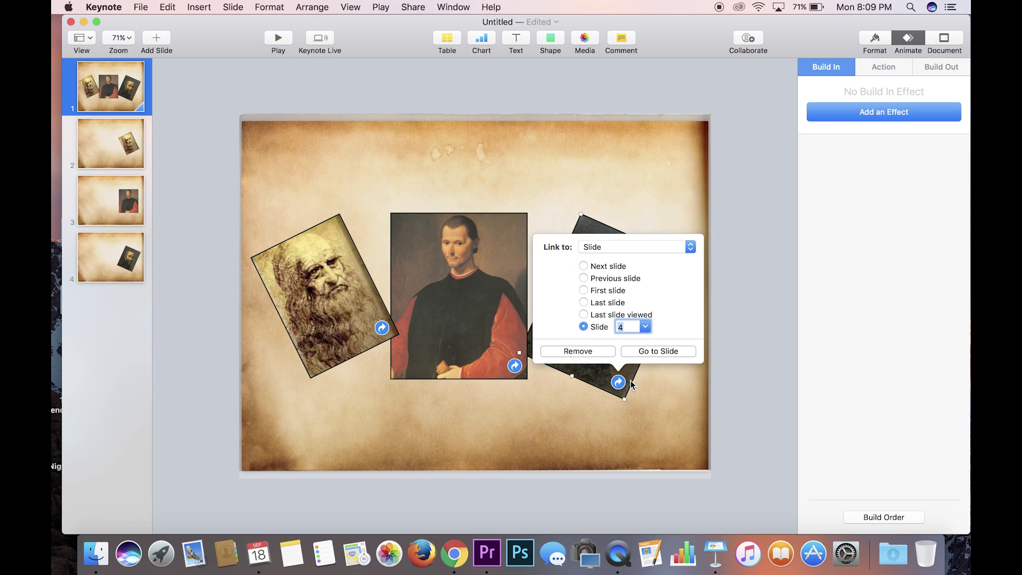
{"action": "left_click", "coordinate": [659, 351]}
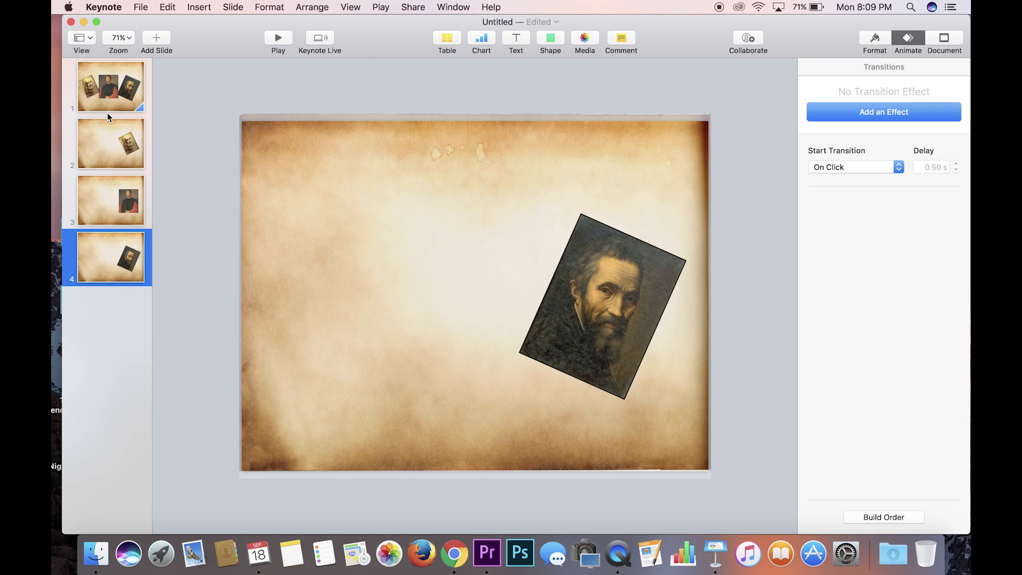
Step: Straighten the slide-2 portrait to 0° and enlarge it to 298 × 406 pt near the right edge
{"action": "left_click", "coordinate": [119, 149]}
{"action": "left_click", "coordinate": [554, 300]}
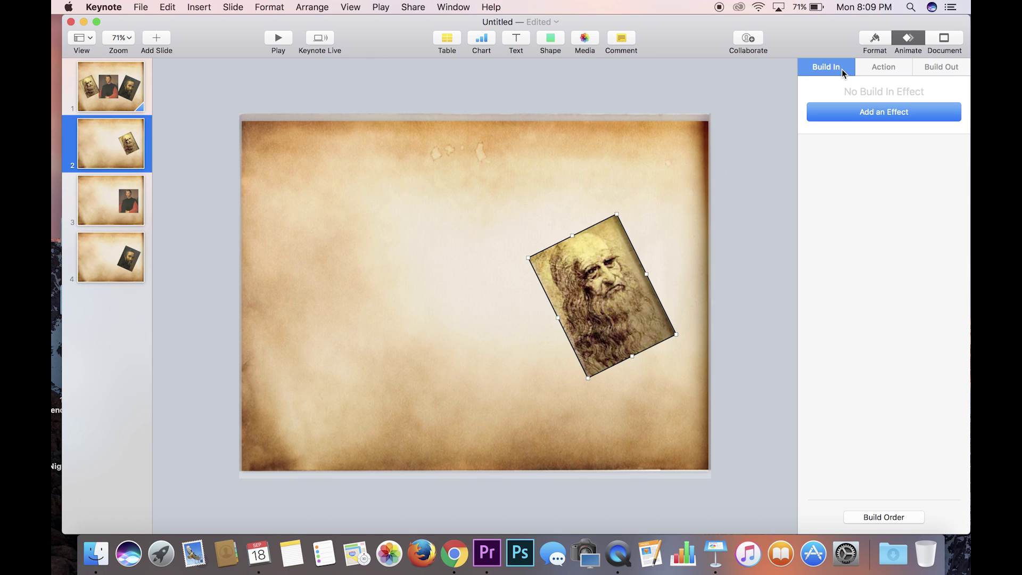
{"action": "left_click", "coordinate": [873, 43]}
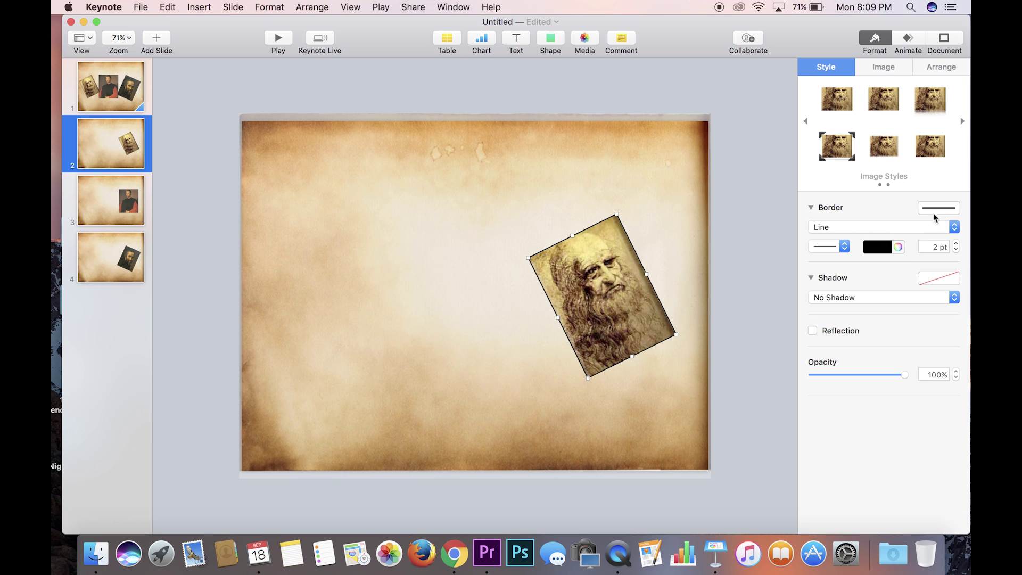
{"action": "left_click", "coordinate": [942, 68]}
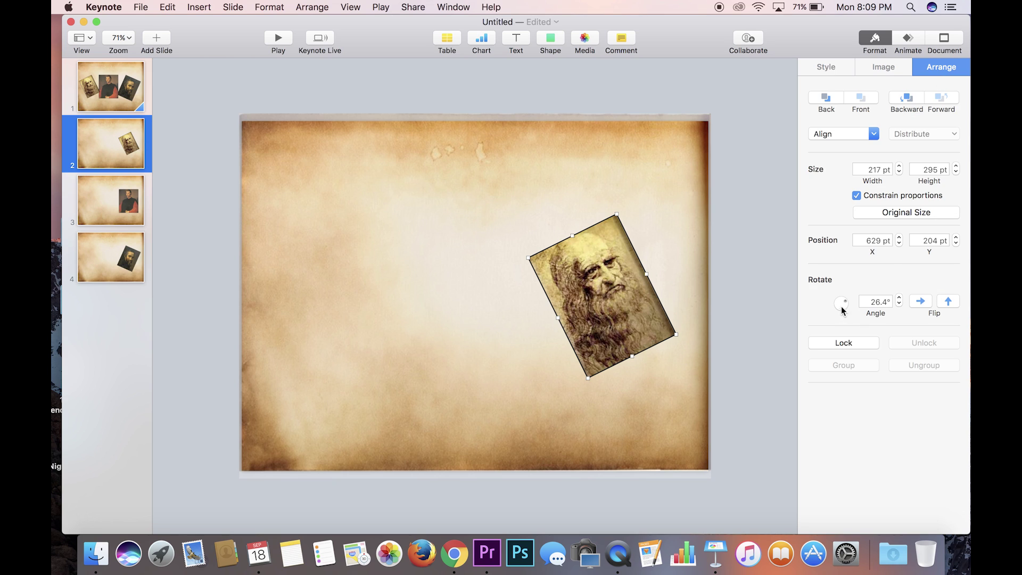
{"action": "left_click", "coordinate": [871, 301]}
{"action": "type", "text": "0"}
{"action": "key", "text": "Return"}
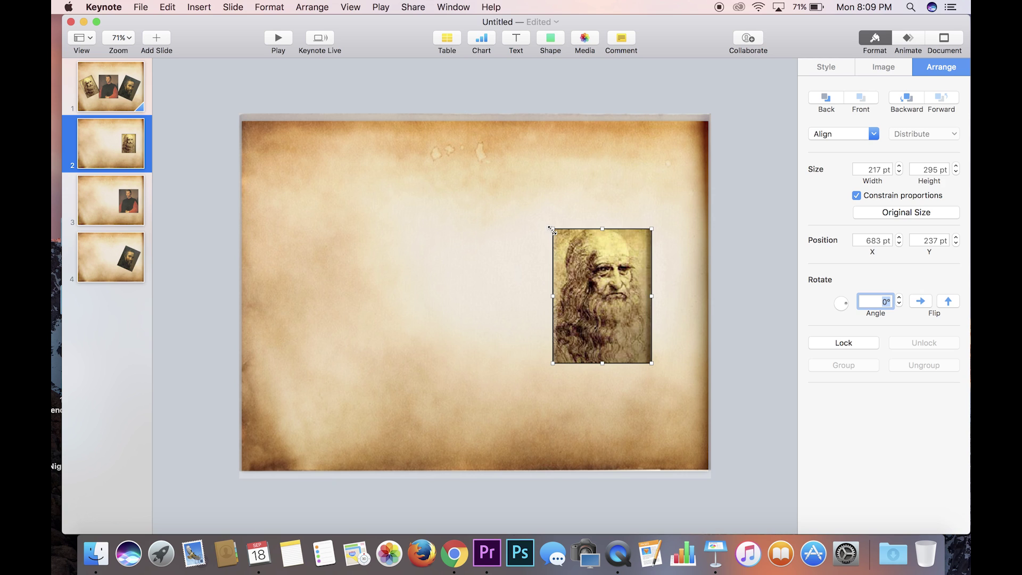
{"action": "left_click_drag", "start_coordinate": [552, 229], "coordinate": [516, 178]}
{"action": "left_click_drag", "start_coordinate": [576, 249], "coordinate": [609, 274]}
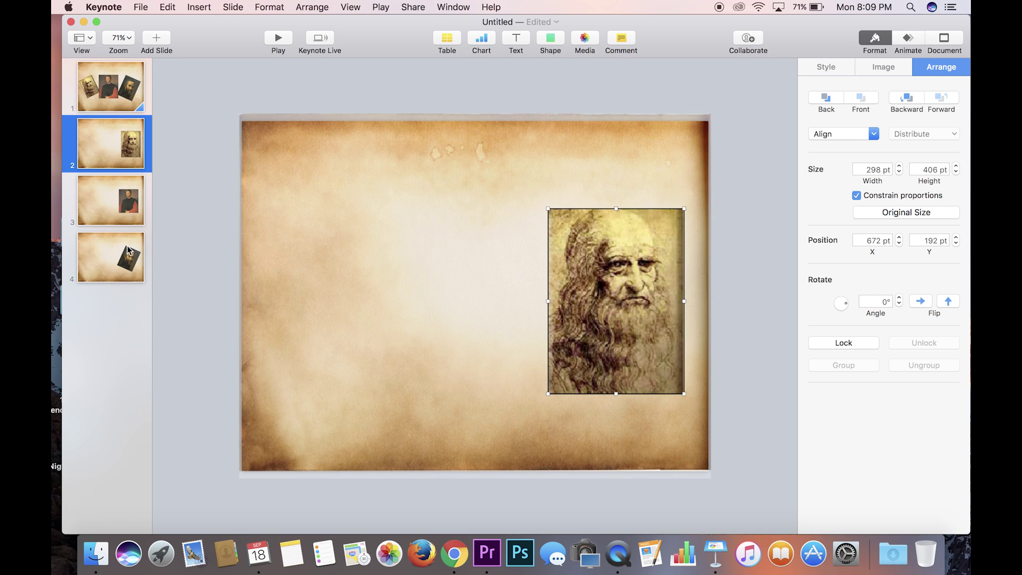
Step: Enlarge the slide-3 portrait to 331 × 402 pt, shifting it slightly down and right
{"action": "left_click", "coordinate": [118, 212]}
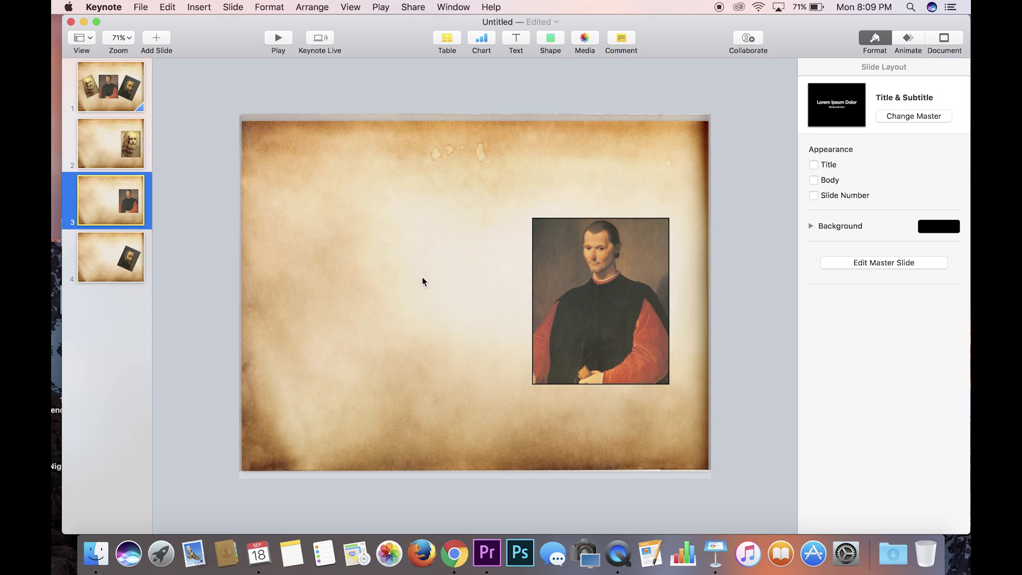
{"action": "left_click", "coordinate": [557, 313]}
{"action": "left_click_drag", "start_coordinate": [531, 222], "coordinate": [518, 201]}
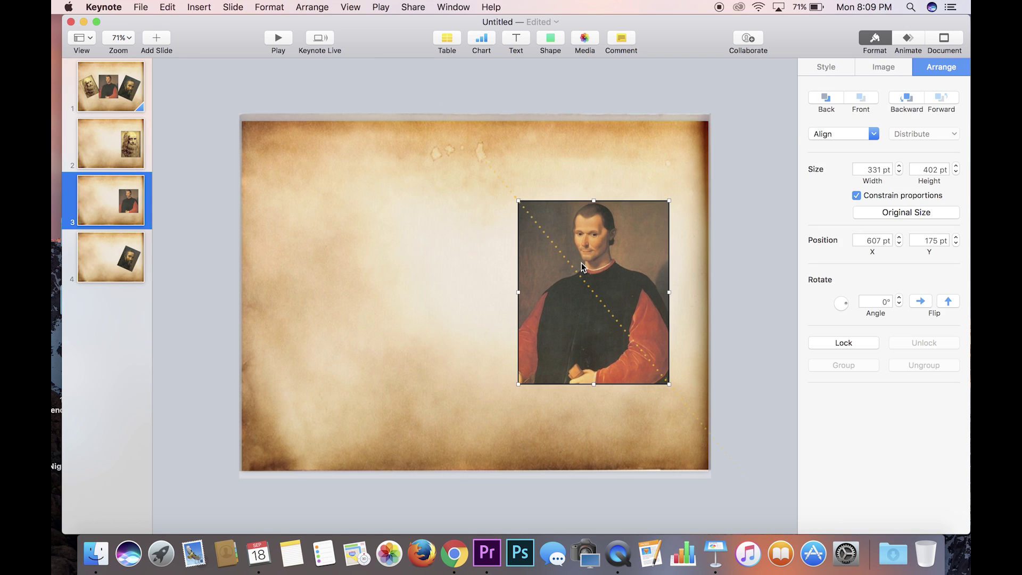
{"action": "left_click_drag", "start_coordinate": [583, 260], "coordinate": [596, 270]}
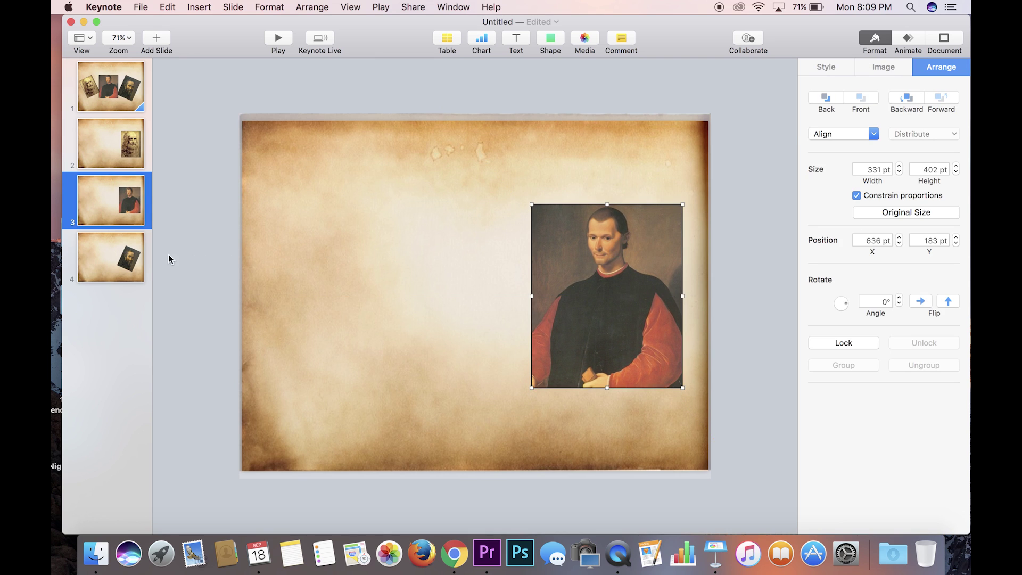
Step: Move the slide-4 portrait left, straighten it to 0° and enlarge it to 317 × 418 pt
{"action": "left_click", "coordinate": [128, 259]}
{"action": "left_click_drag", "start_coordinate": [551, 307], "coordinate": [286, 307]}
{"action": "double_click", "coordinate": [878, 301]}
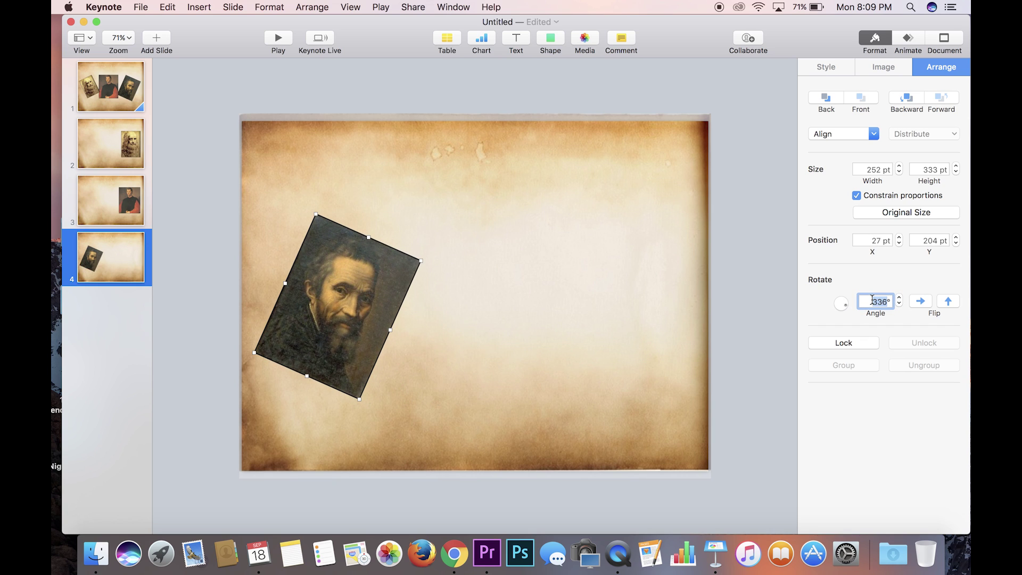
{"action": "type", "text": "0"}
{"action": "key", "text": "Return"}
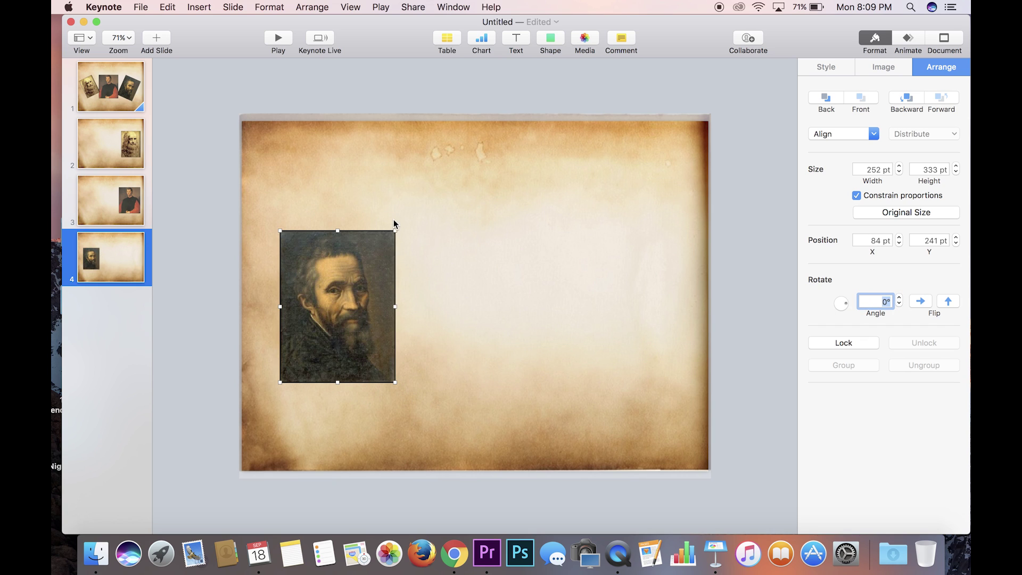
{"action": "left_click_drag", "start_coordinate": [395, 231], "coordinate": [424, 192]}
{"action": "left_click_drag", "start_coordinate": [360, 259], "coordinate": [346, 267]}
{"action": "left_click", "coordinate": [108, 91]}
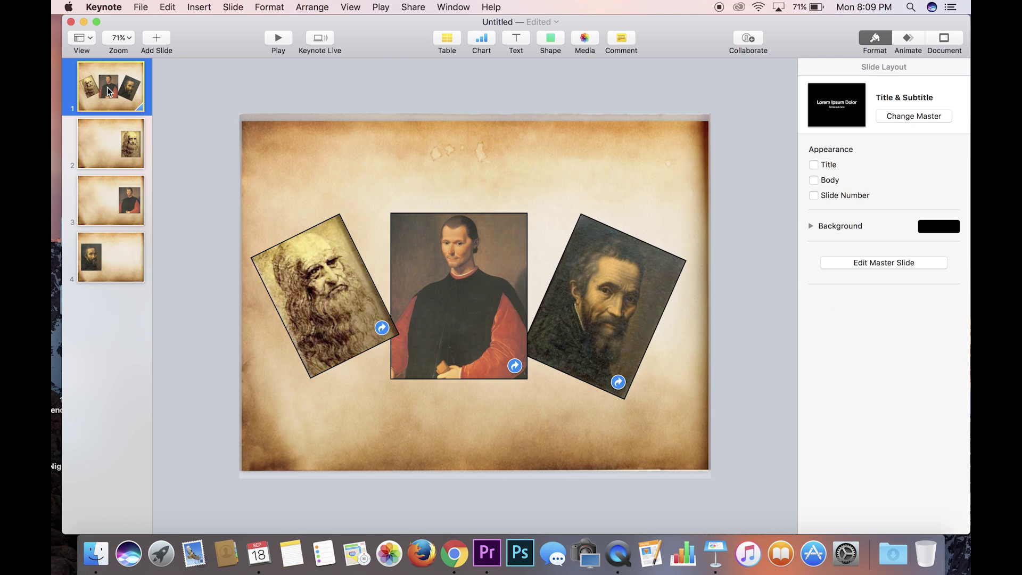
Step: Play the slideshow from the title slide, advance into slide 2 via Magic Move, then exit
{"action": "left_click", "coordinate": [272, 43]}
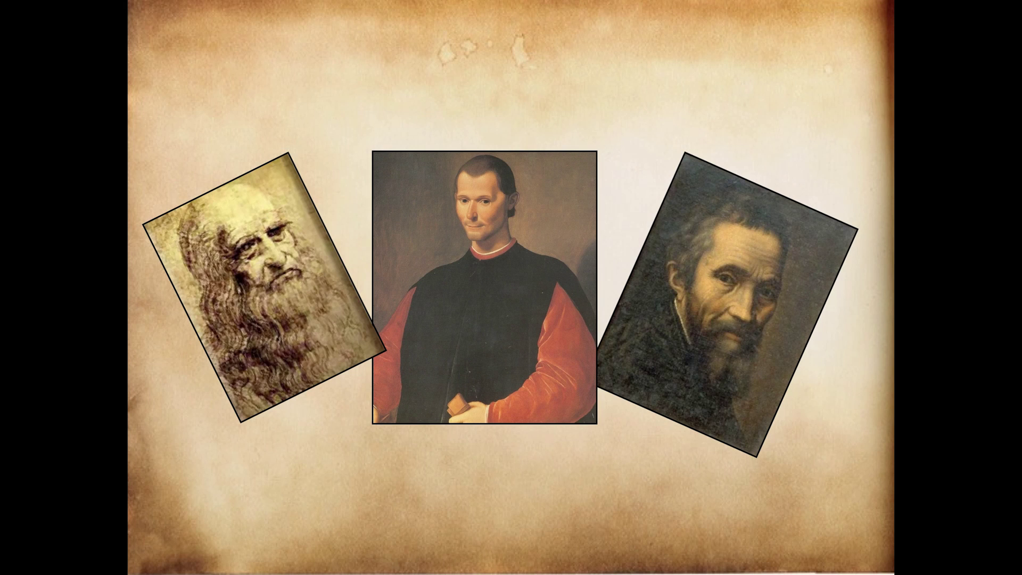
{"action": "left_click", "coordinate": [268, 241]}
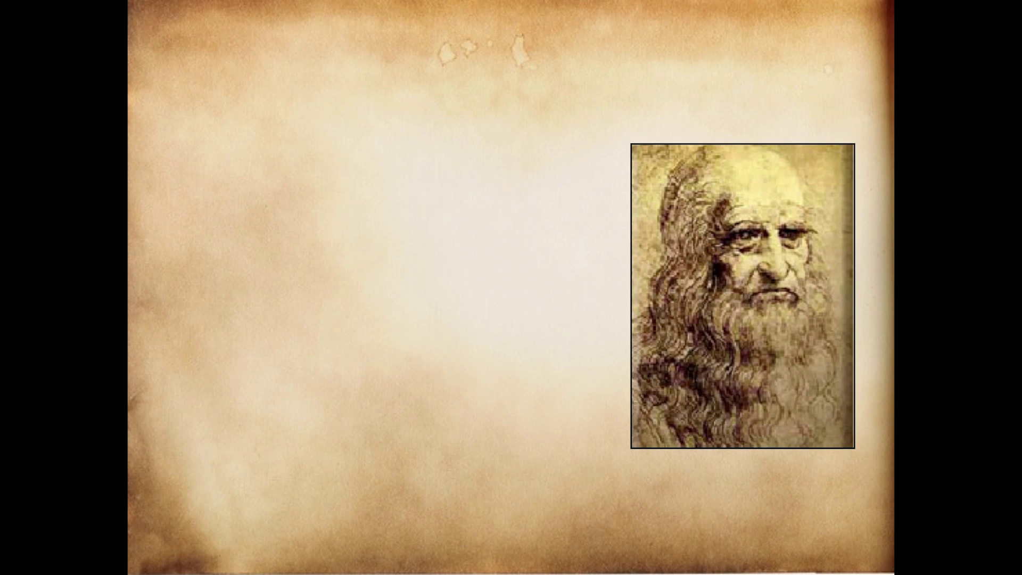
{"action": "key", "text": "Escape"}
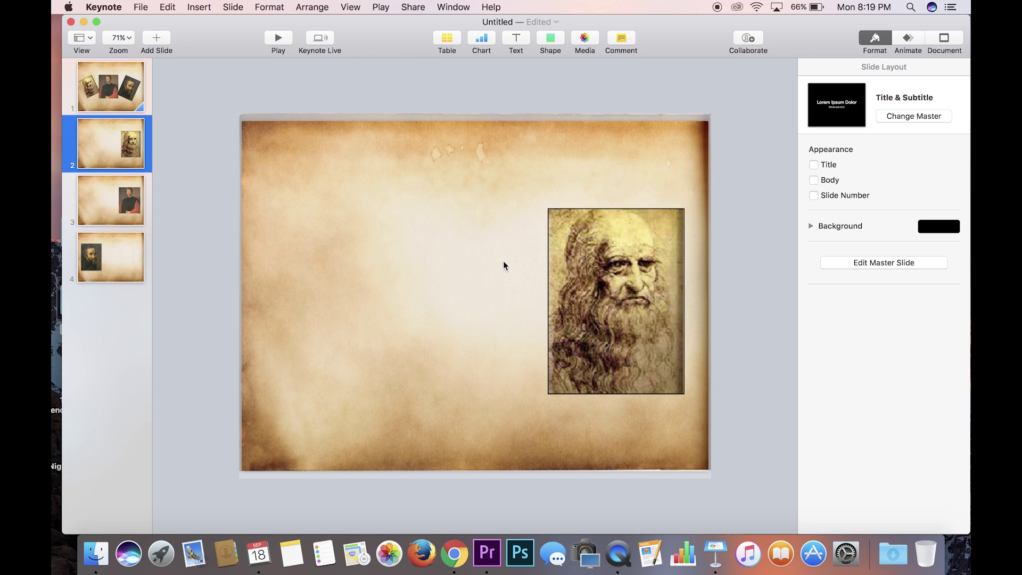
Step: Link the Leonardo portrait on slide 2 back to slide 1
{"action": "left_click", "coordinate": [600, 289]}
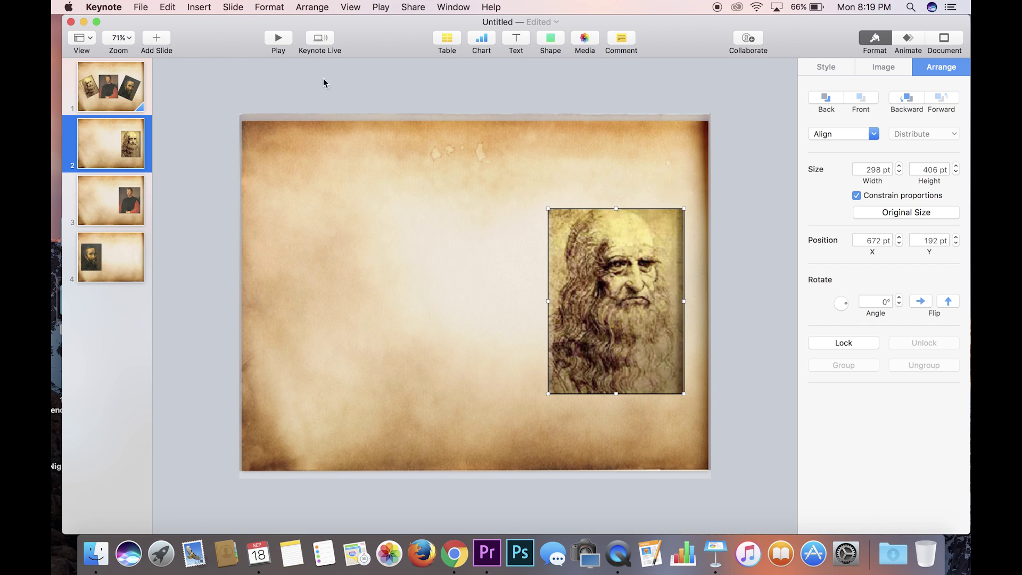
{"action": "left_click", "coordinate": [233, 6]}
{"action": "mouse_move", "coordinate": [269, 7]}
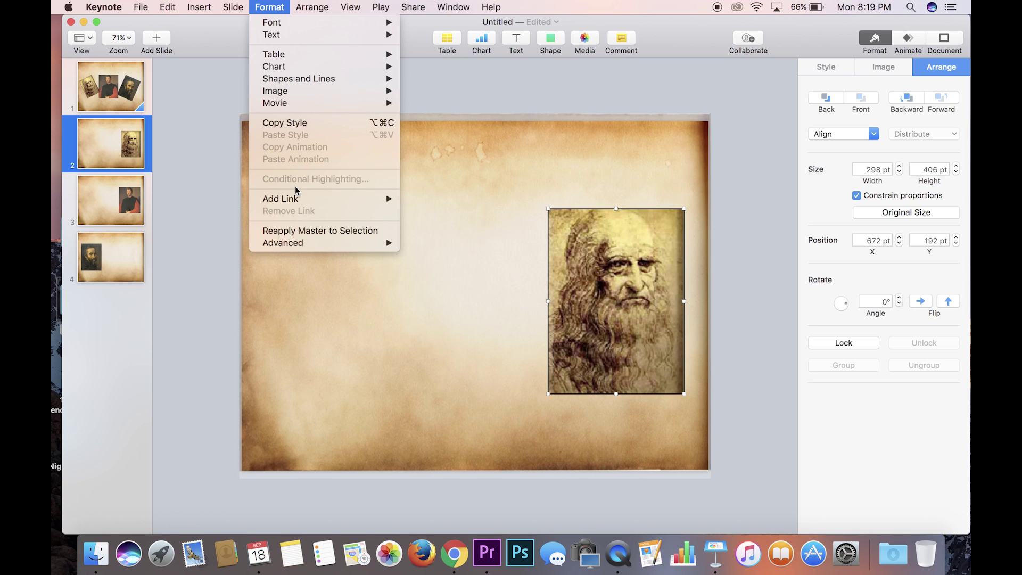
{"action": "mouse_move", "coordinate": [298, 202]}
{"action": "left_click", "coordinate": [424, 200]}
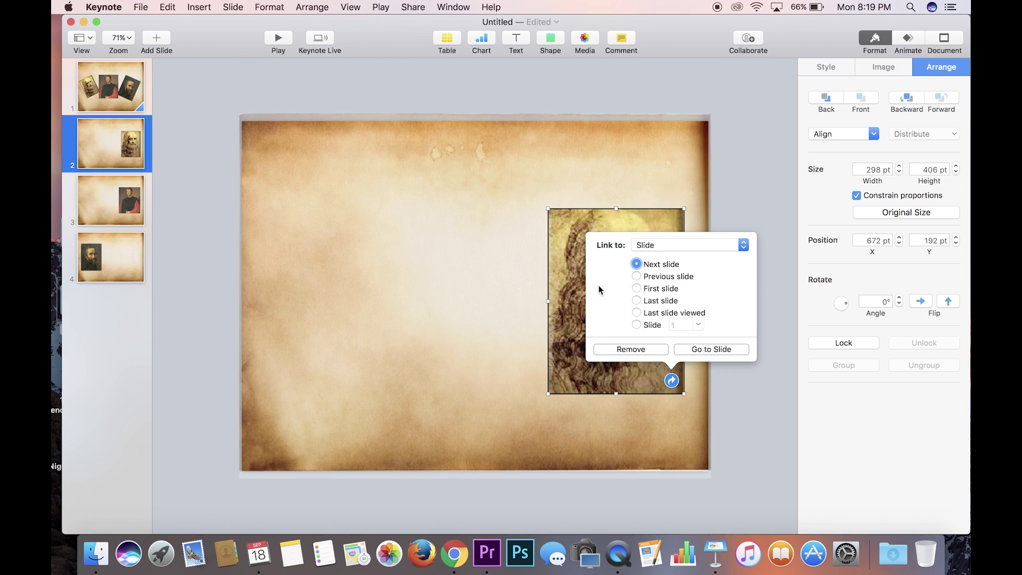
{"action": "left_click", "coordinate": [636, 325]}
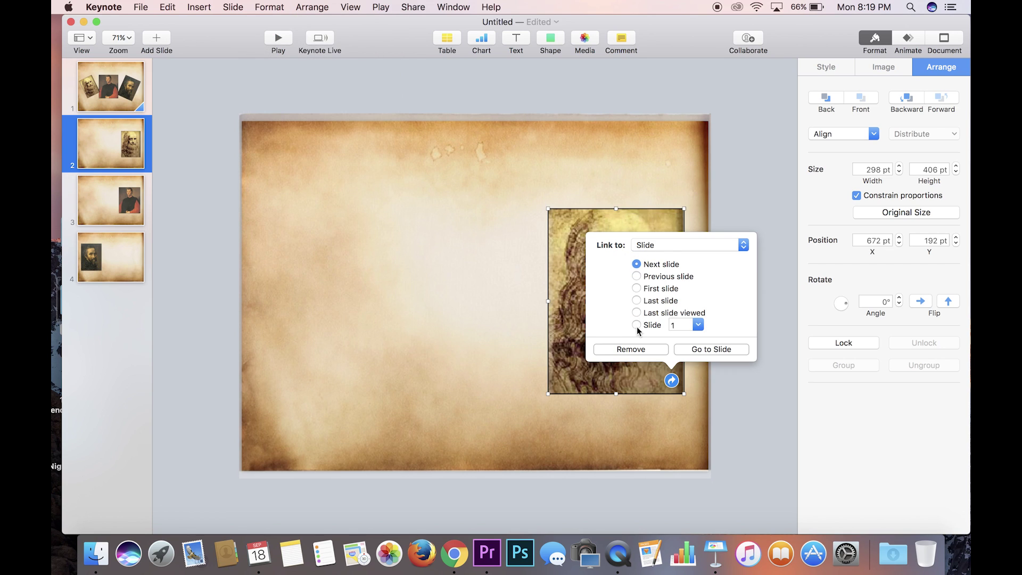
{"action": "left_click", "coordinate": [717, 349]}
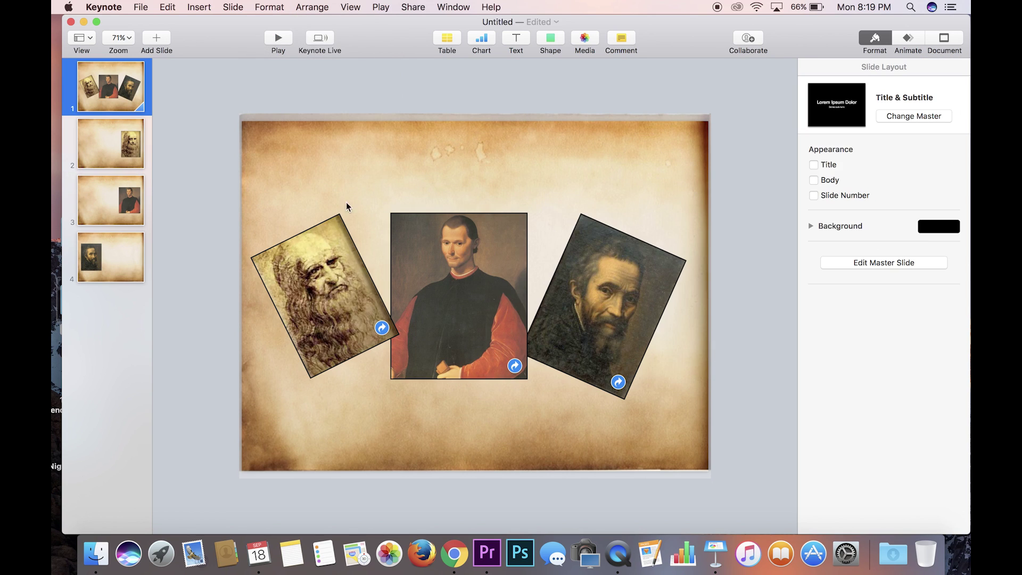
Step: Link the Machiavelli portrait on slide 3 back to slide 1
{"action": "left_click", "coordinate": [112, 198]}
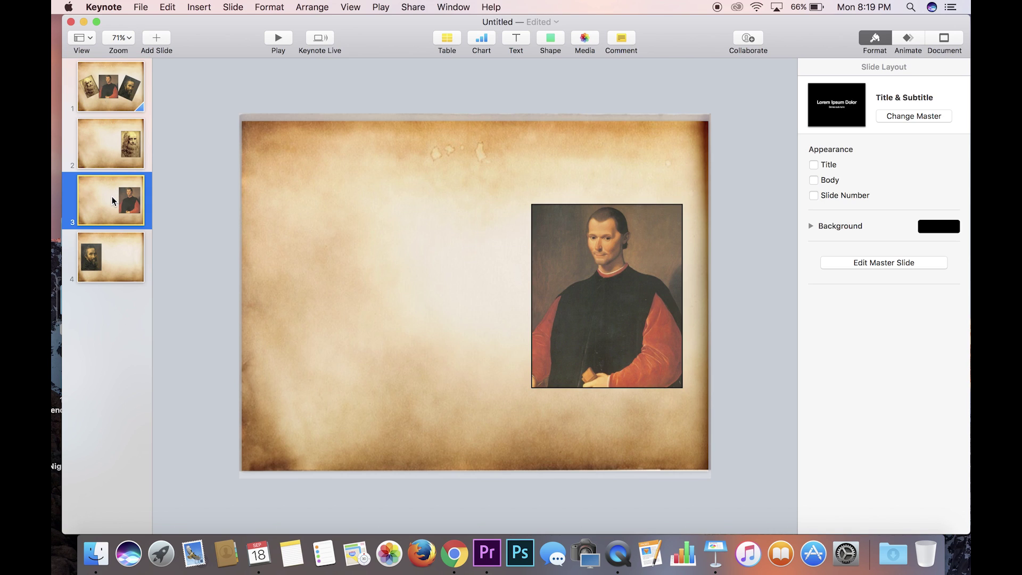
{"action": "left_click", "coordinate": [593, 258]}
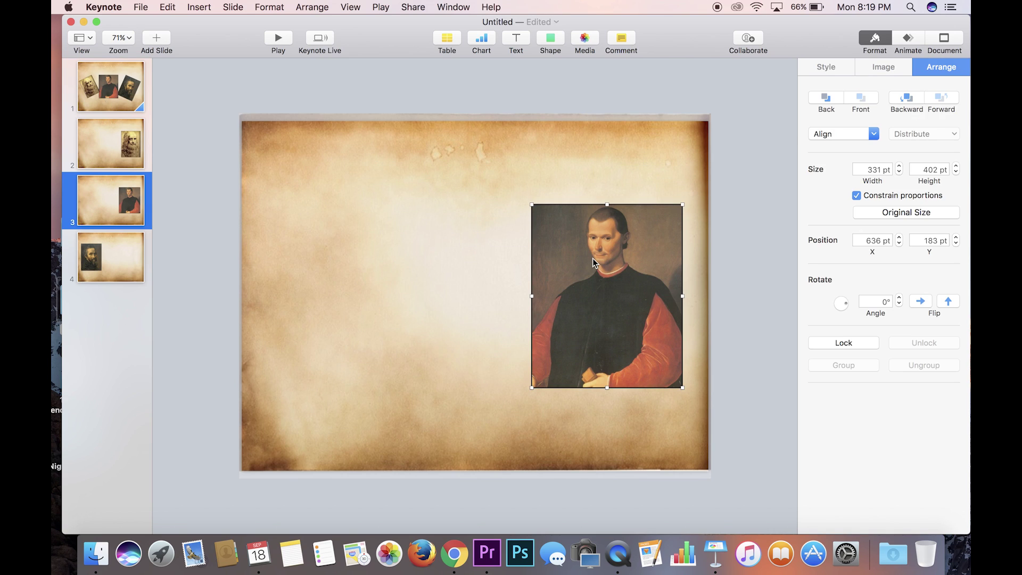
{"action": "left_click", "coordinate": [268, 8]}
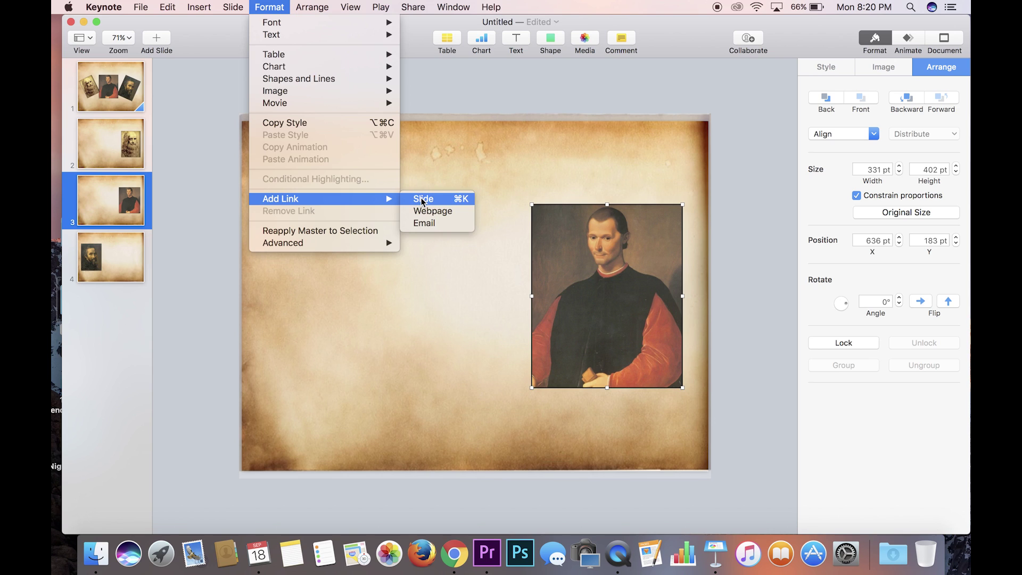
{"action": "left_click", "coordinate": [425, 200]}
{"action": "left_click", "coordinate": [635, 319]}
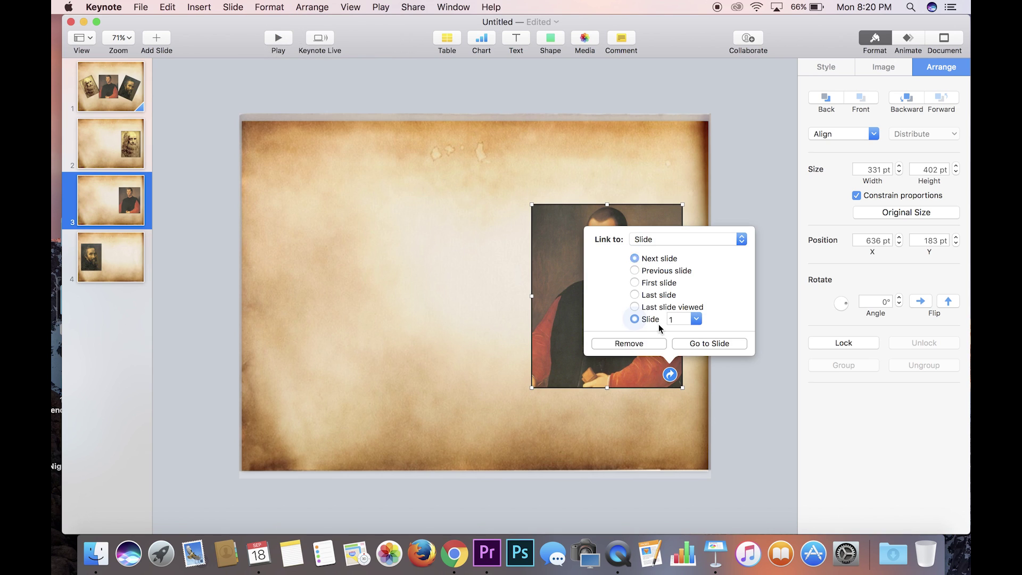
{"action": "left_click", "coordinate": [704, 344]}
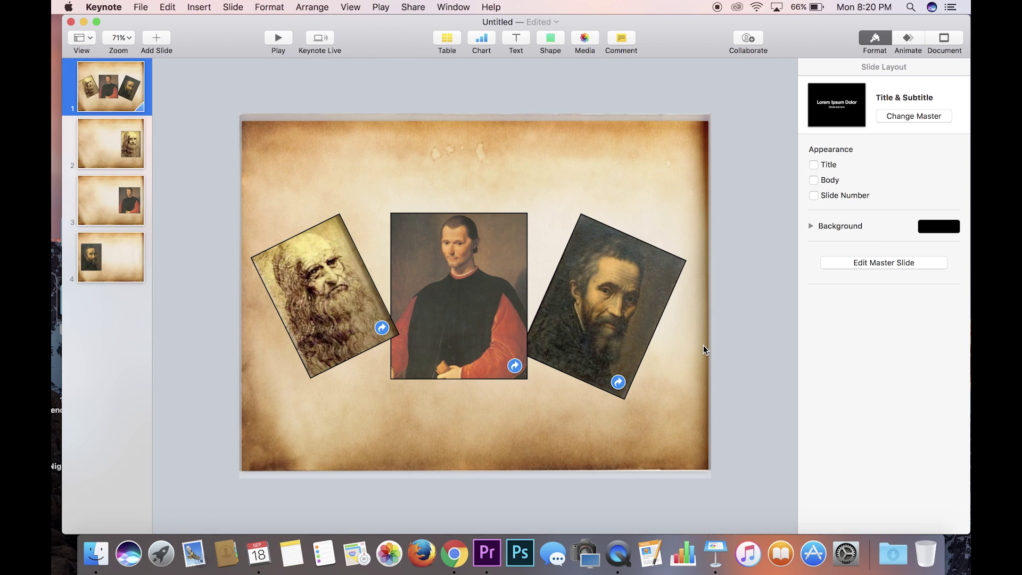
Step: Link the Michelangelo portrait on slide 4 back to slide 1
{"action": "left_click", "coordinate": [117, 265]}
{"action": "left_click", "coordinate": [339, 302]}
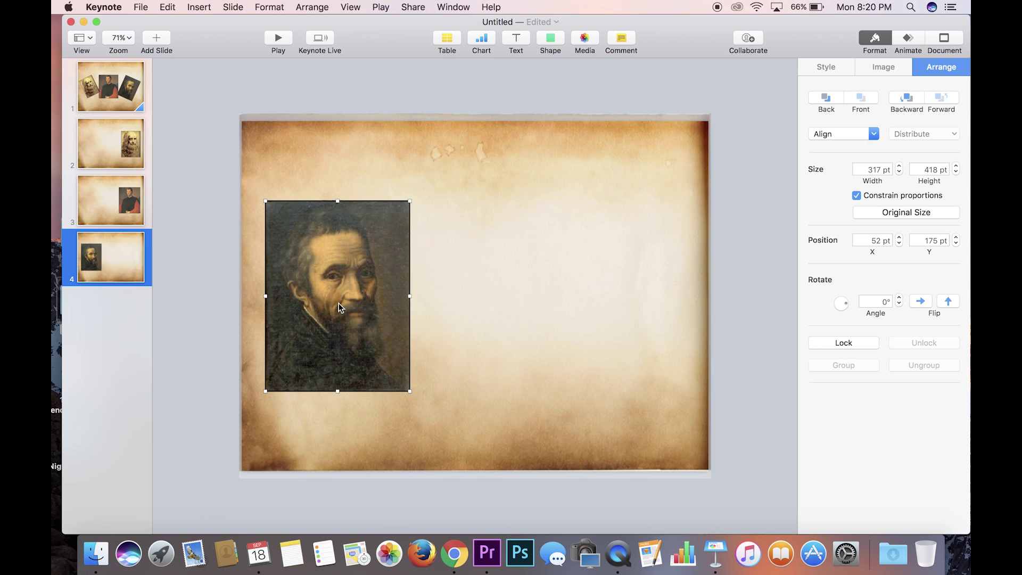
{"action": "left_click", "coordinate": [272, 7]}
{"action": "mouse_move", "coordinate": [294, 199]}
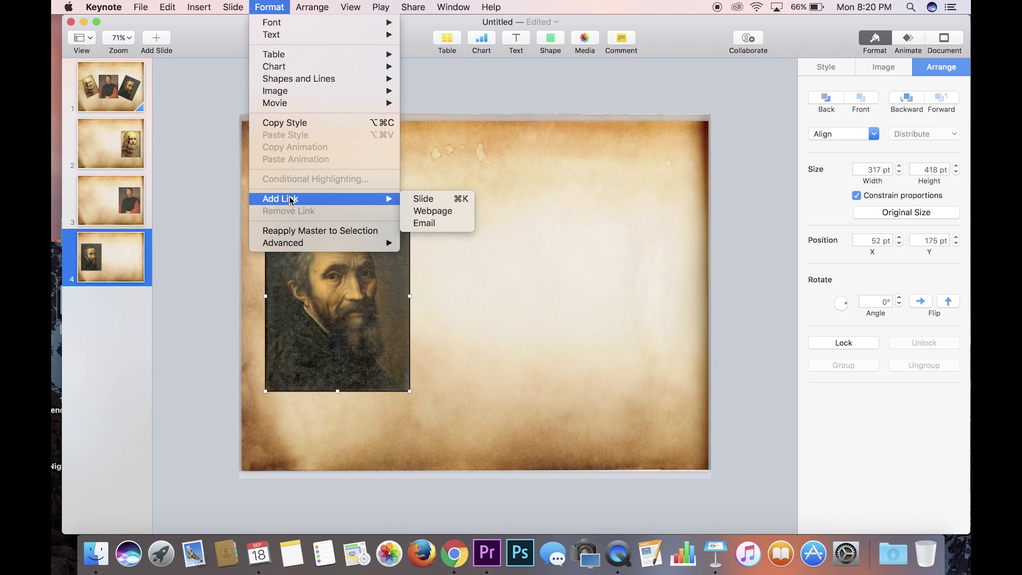
{"action": "left_click", "coordinate": [421, 199]}
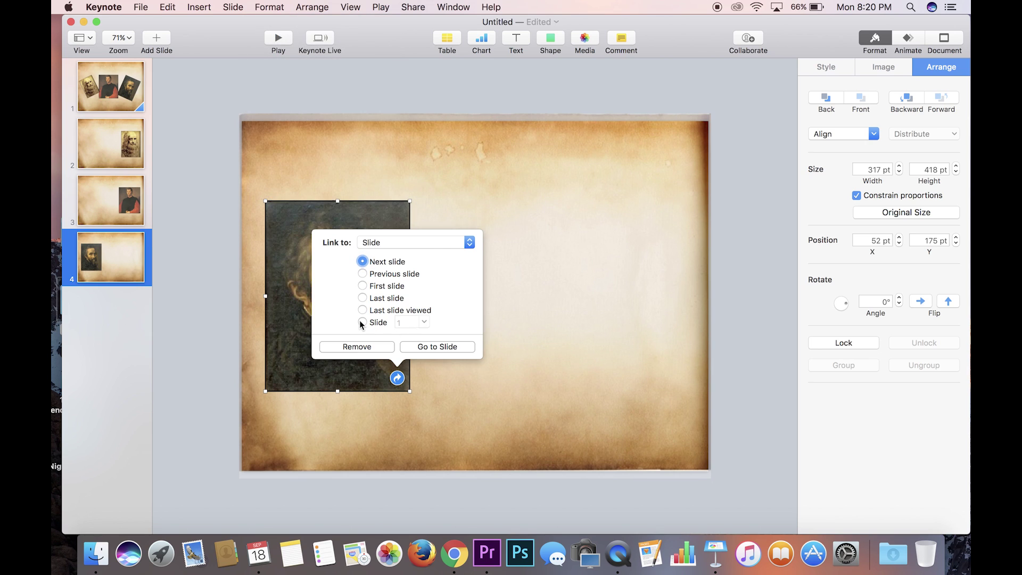
{"action": "left_click", "coordinate": [384, 326]}
{"action": "left_click", "coordinate": [436, 347]}
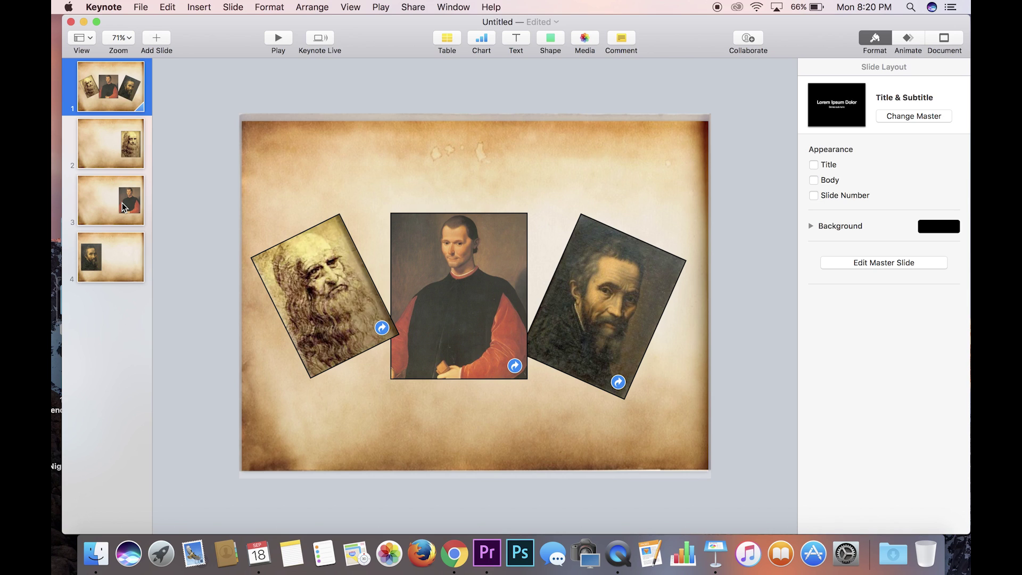
{"action": "left_click", "coordinate": [100, 147]}
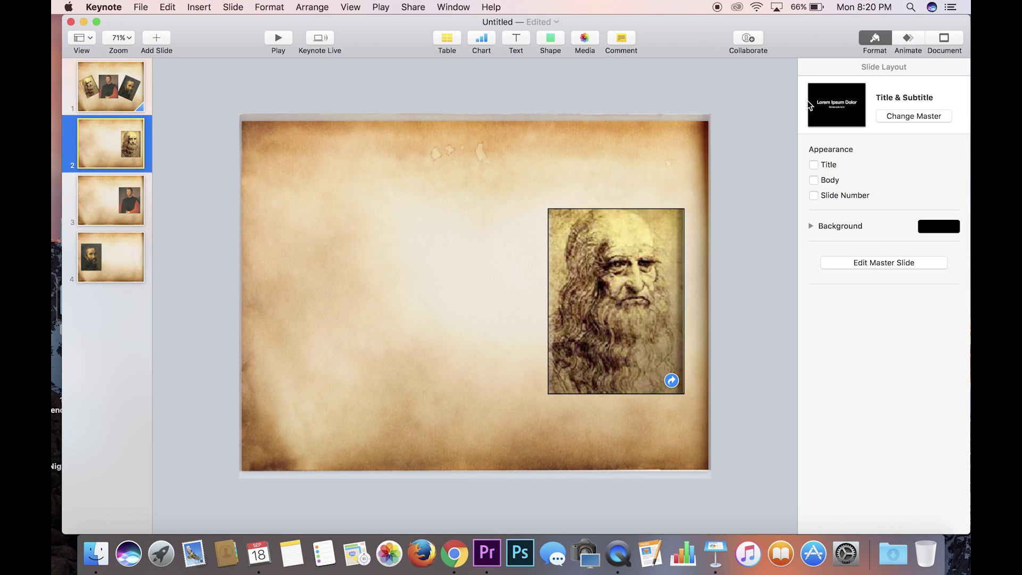
Step: Give slides 2, 3 and 4 each a 2.00 s Magic Move transition, then return to slide 1
{"action": "left_click", "coordinate": [908, 41]}
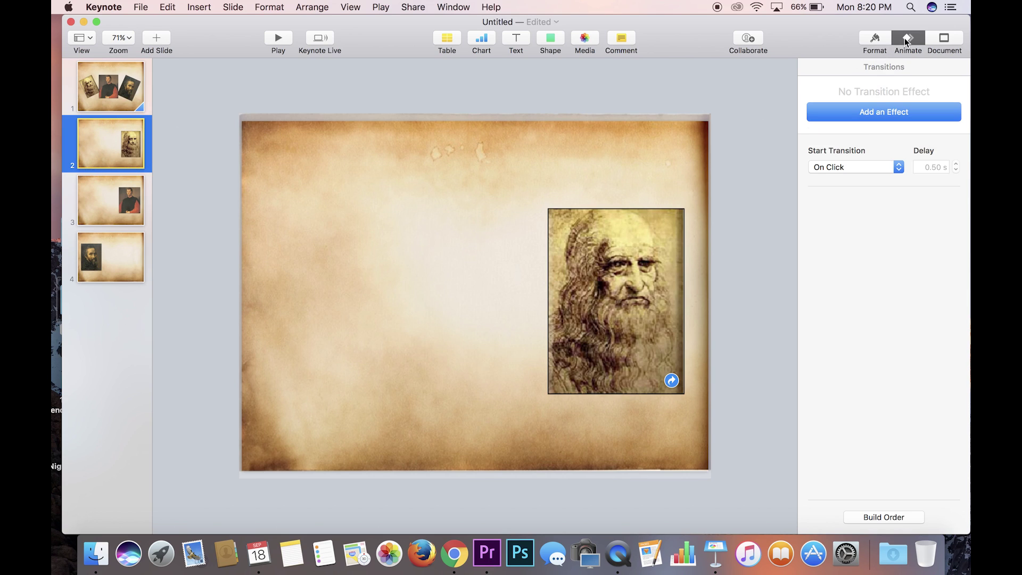
{"action": "left_click", "coordinate": [862, 118]}
{"action": "left_click", "coordinate": [851, 254]}
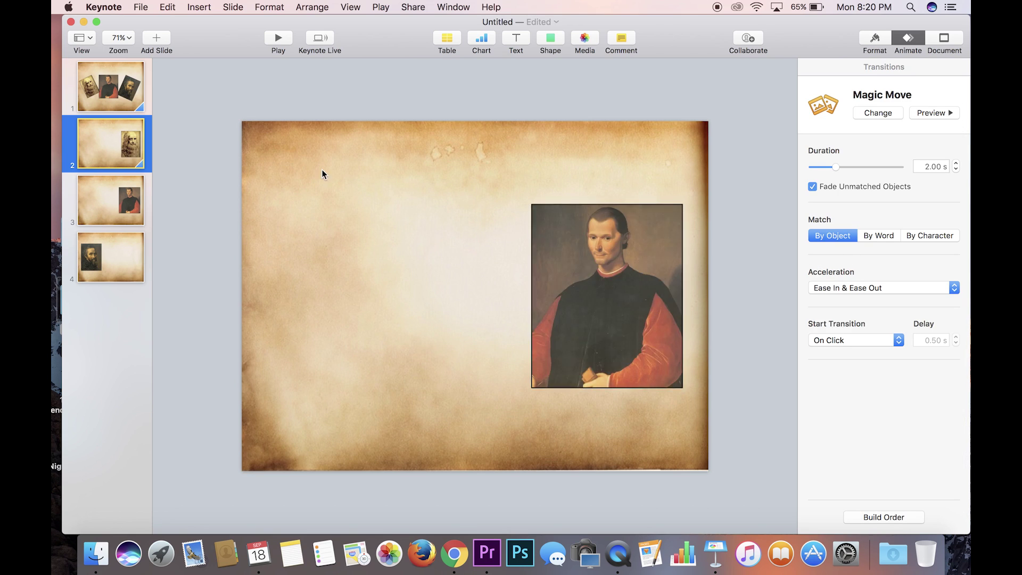
{"action": "left_click", "coordinate": [118, 202]}
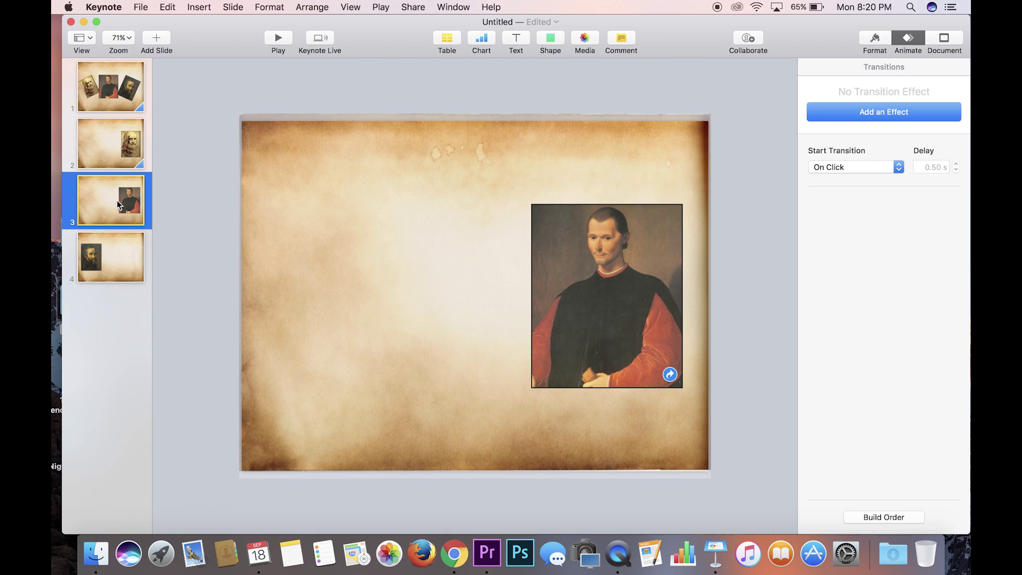
{"action": "left_click", "coordinate": [863, 114]}
{"action": "left_click", "coordinate": [858, 175]}
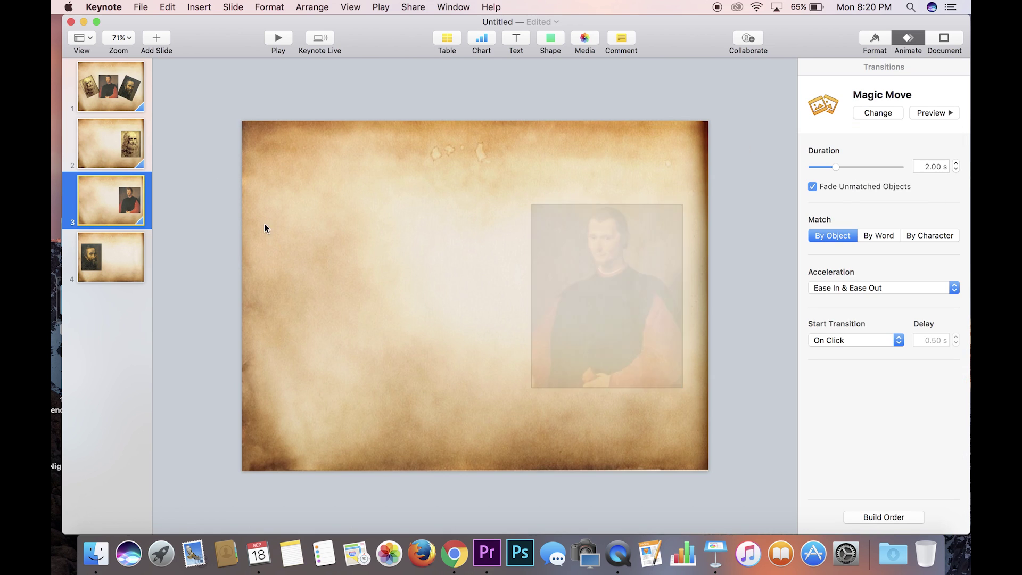
{"action": "left_click", "coordinate": [103, 265]}
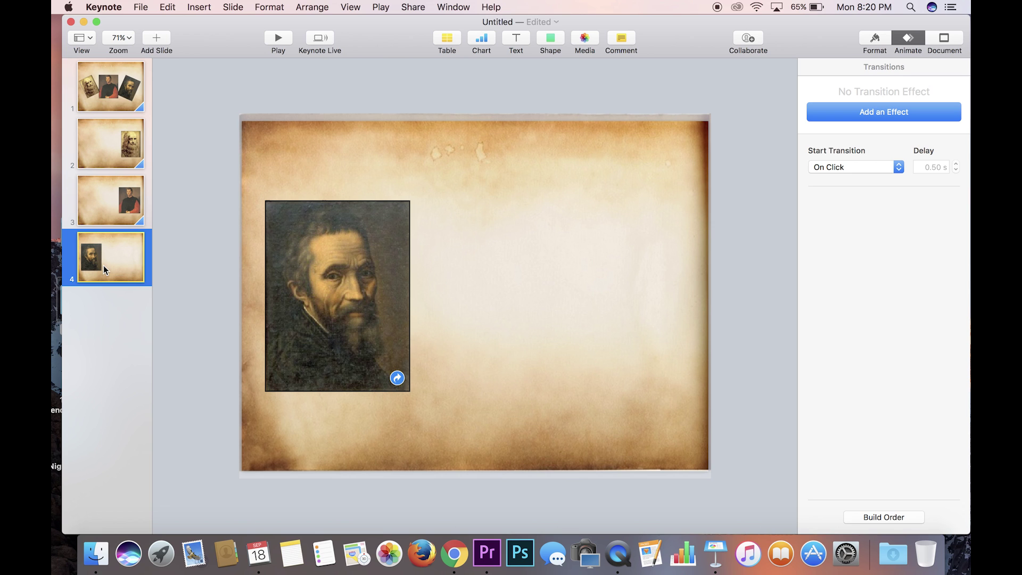
{"action": "left_click", "coordinate": [927, 115]}
{"action": "left_click", "coordinate": [886, 176]}
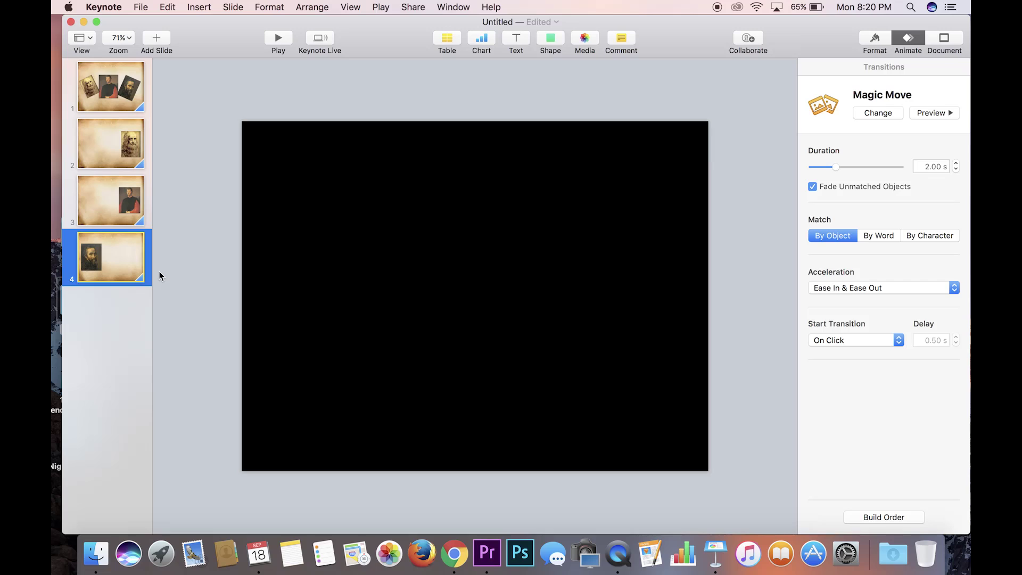
{"action": "left_click", "coordinate": [107, 87]}
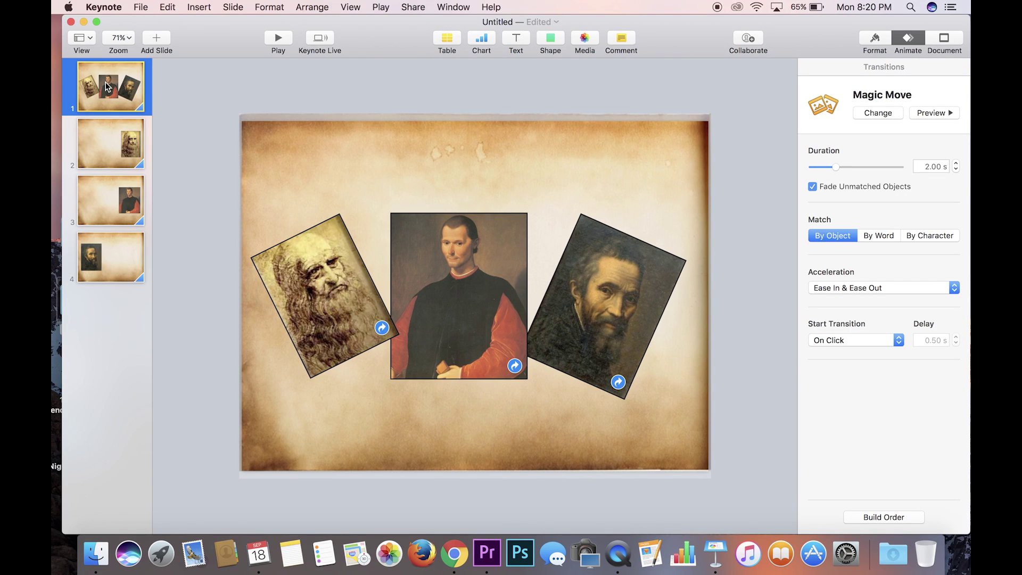
{"action": "left_click", "coordinate": [277, 40]}
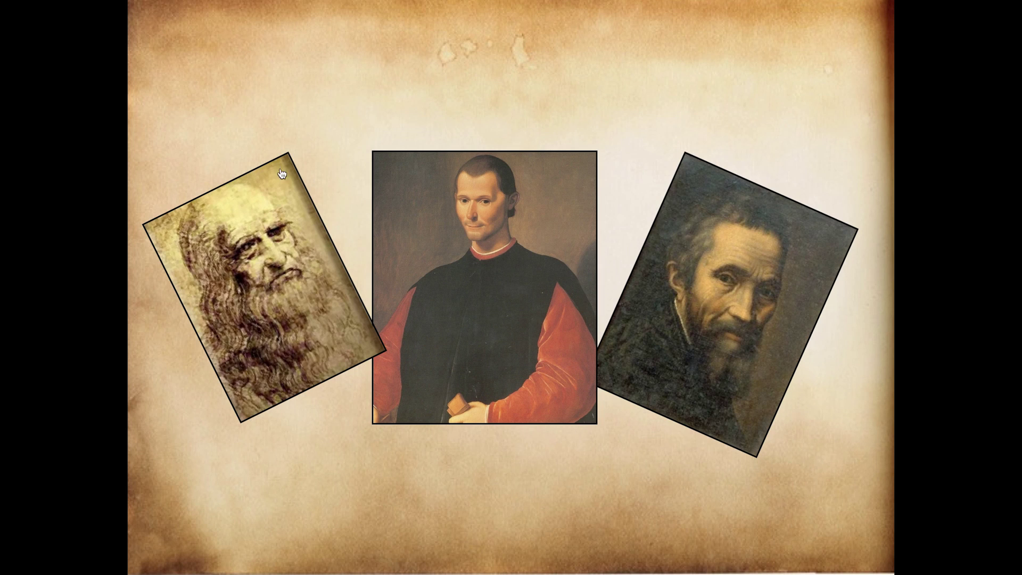
{"action": "left_click", "coordinate": [268, 227]}
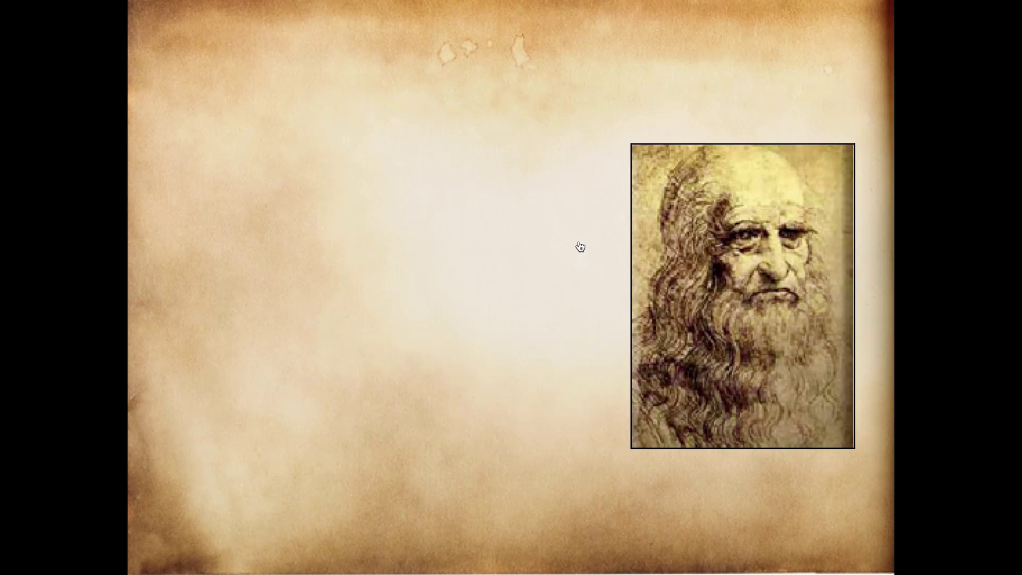
{"action": "left_click", "coordinate": [759, 248]}
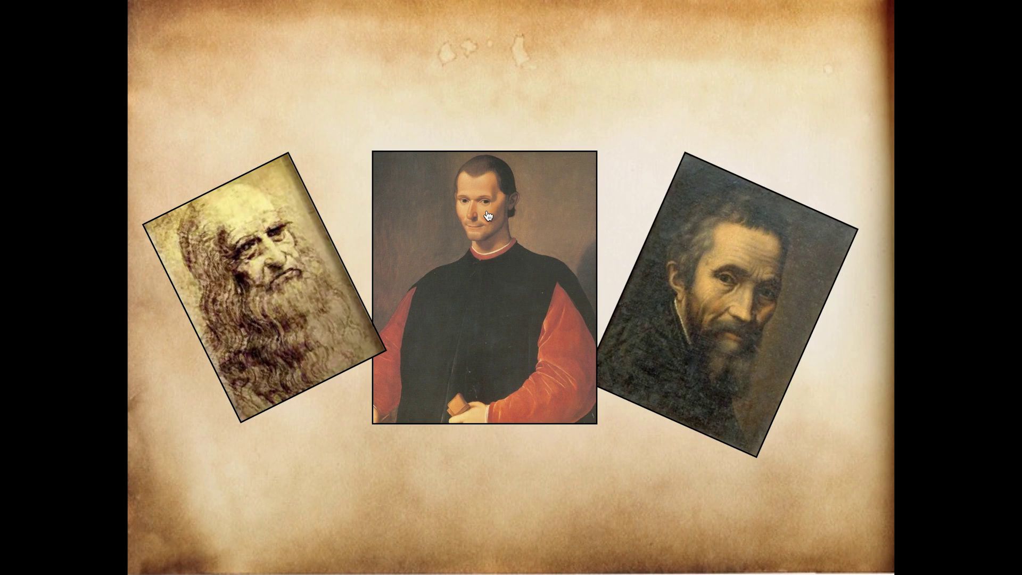
{"action": "left_click", "coordinate": [487, 213]}
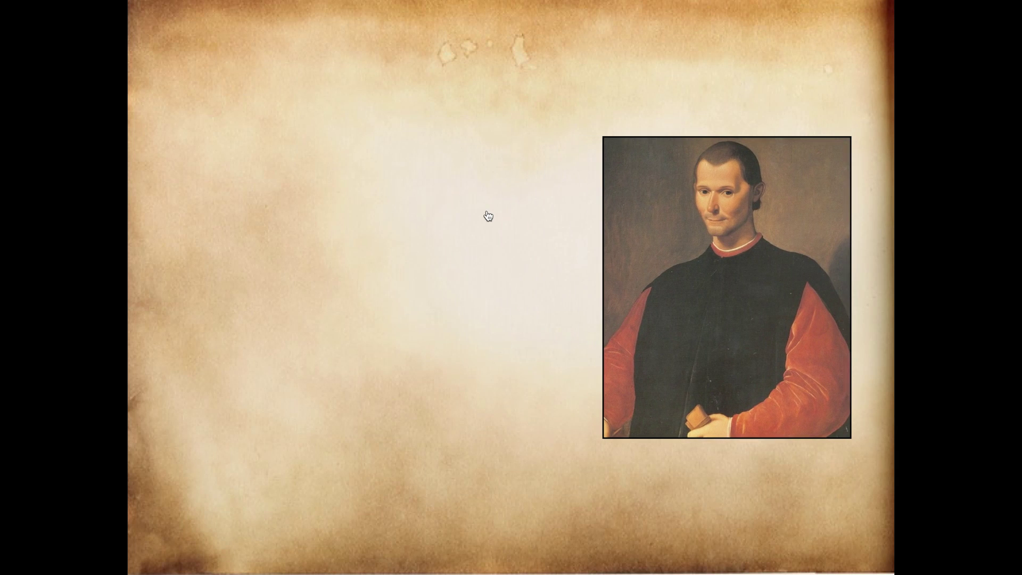
{"action": "left_click", "coordinate": [750, 259]}
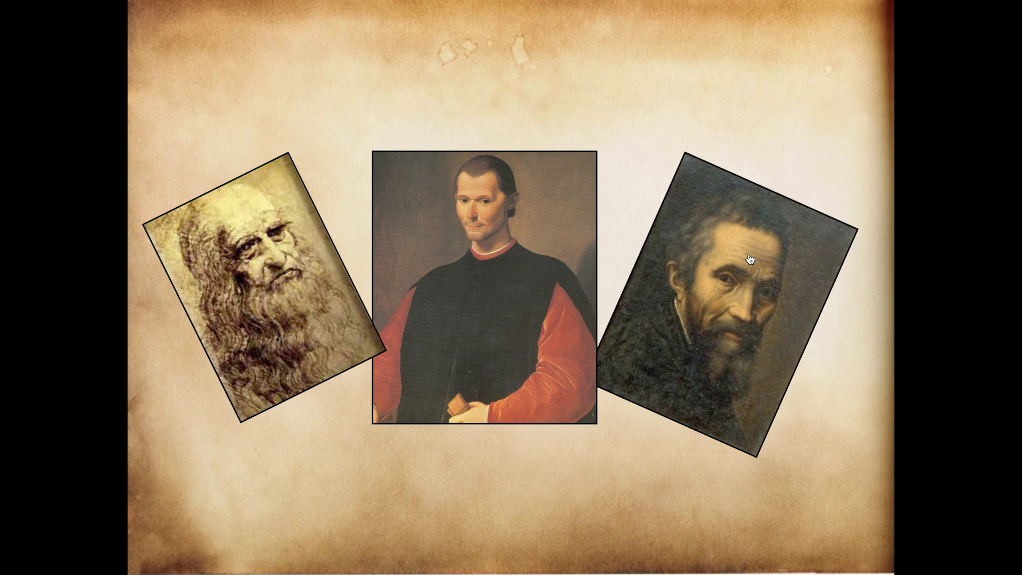
{"action": "left_click", "coordinate": [750, 260]}
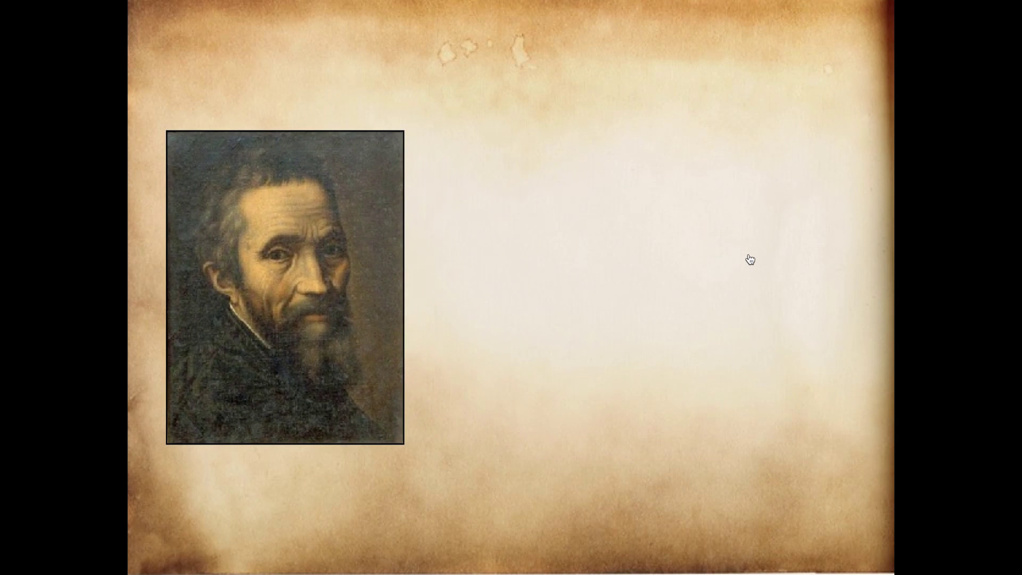
{"action": "left_click", "coordinate": [330, 227]}
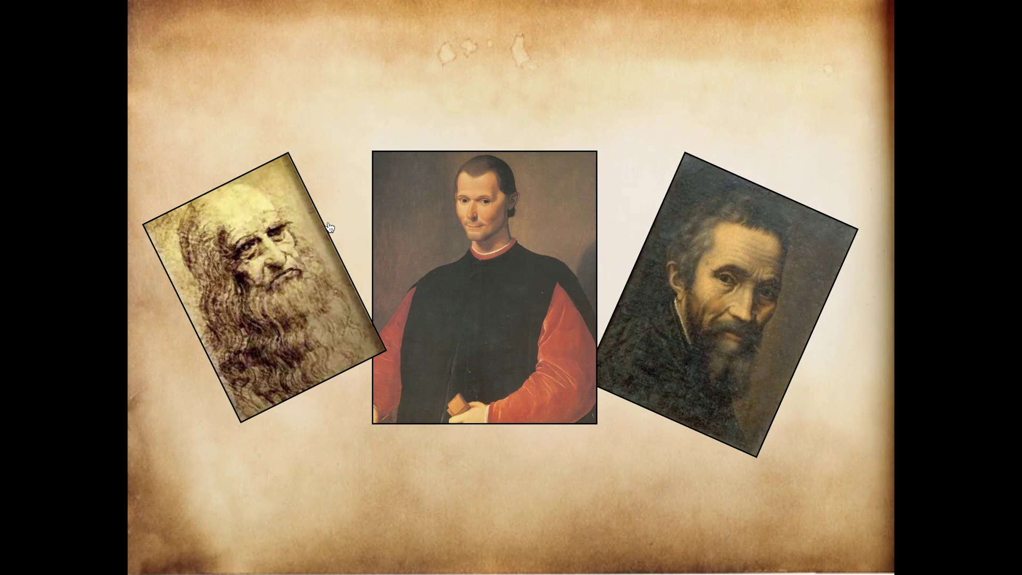
{"action": "key", "text": "Escape"}
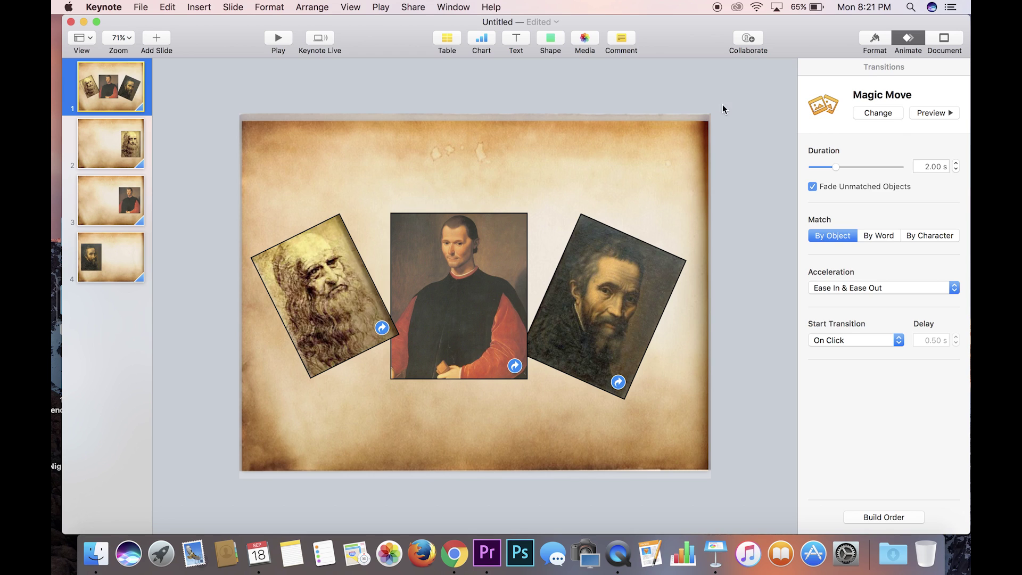